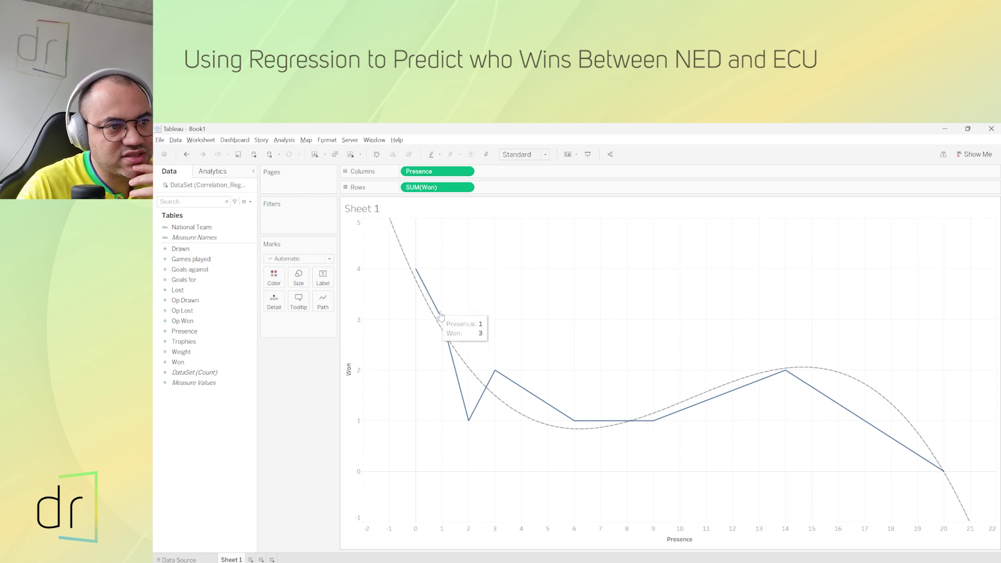
# - Open the description of the cubic trend line and copy the right-hand side of its equation for Won
pyautogui.moveTo(964, 508)
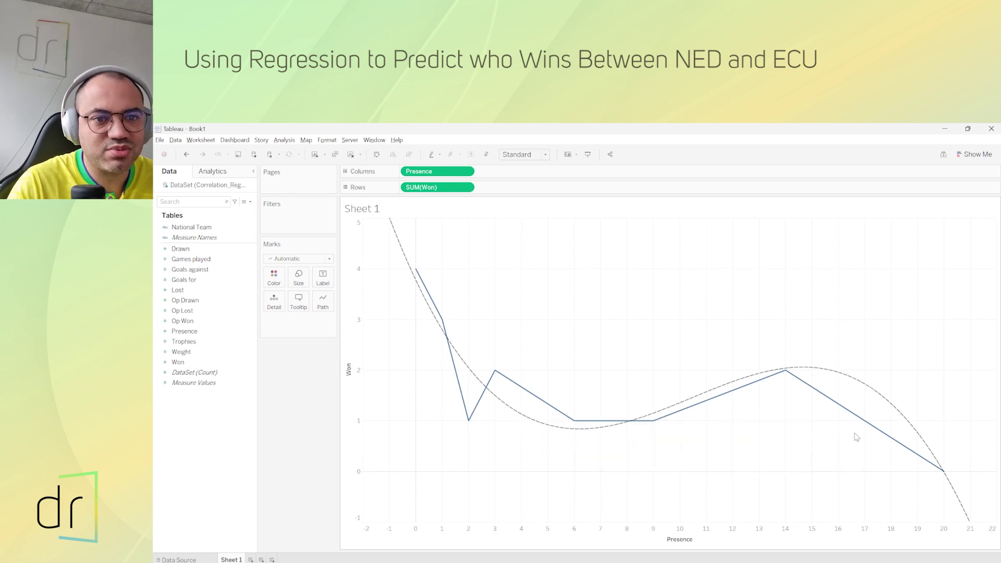
pyautogui.moveTo(931, 471)
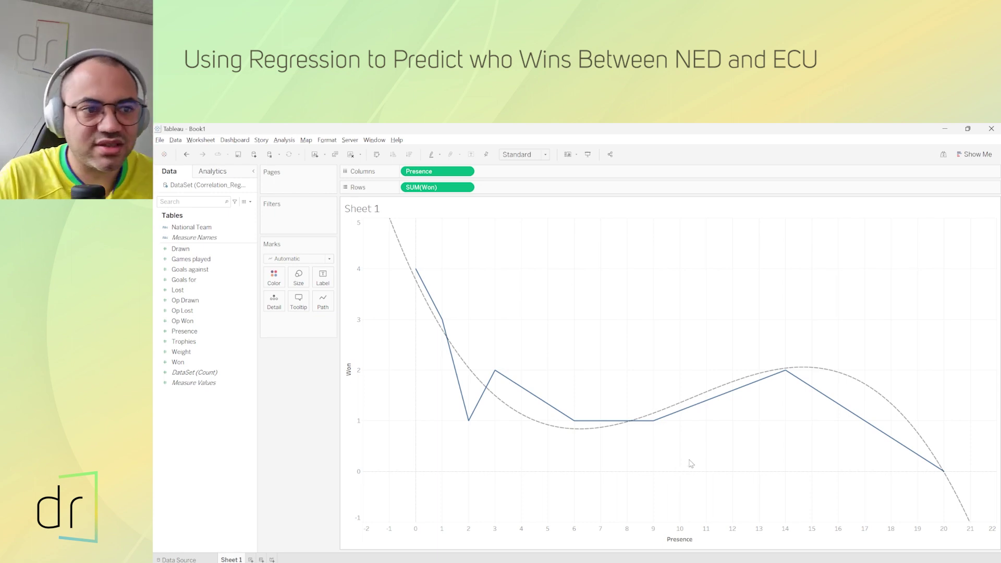
pyautogui.moveTo(702, 400)
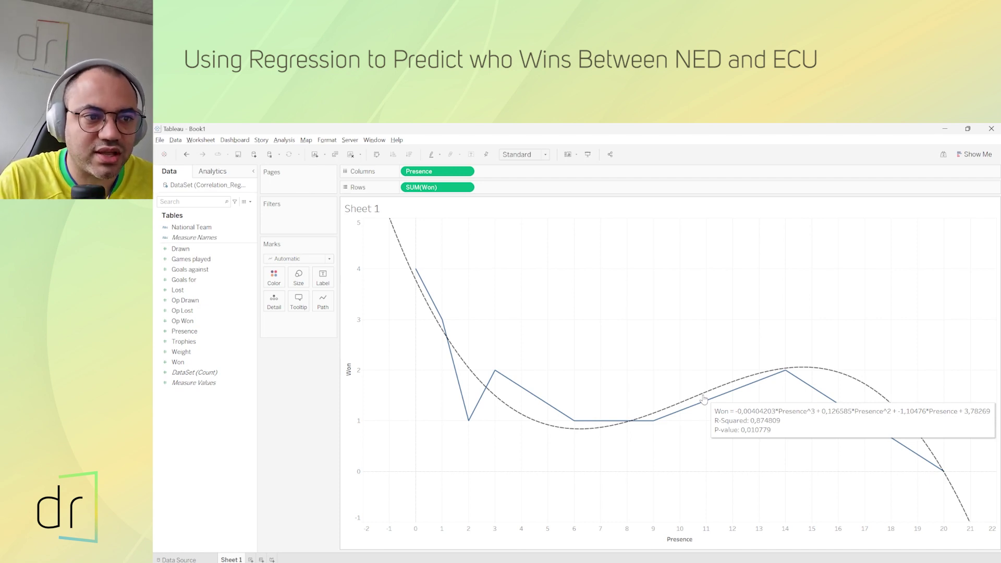
pyautogui.rightClick(705, 396)
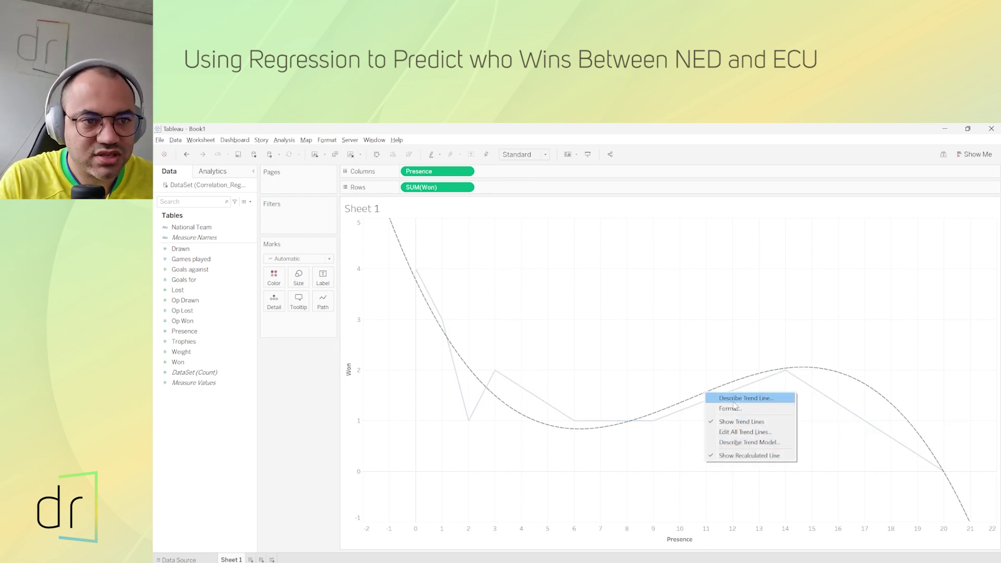
pyautogui.click(754, 400)
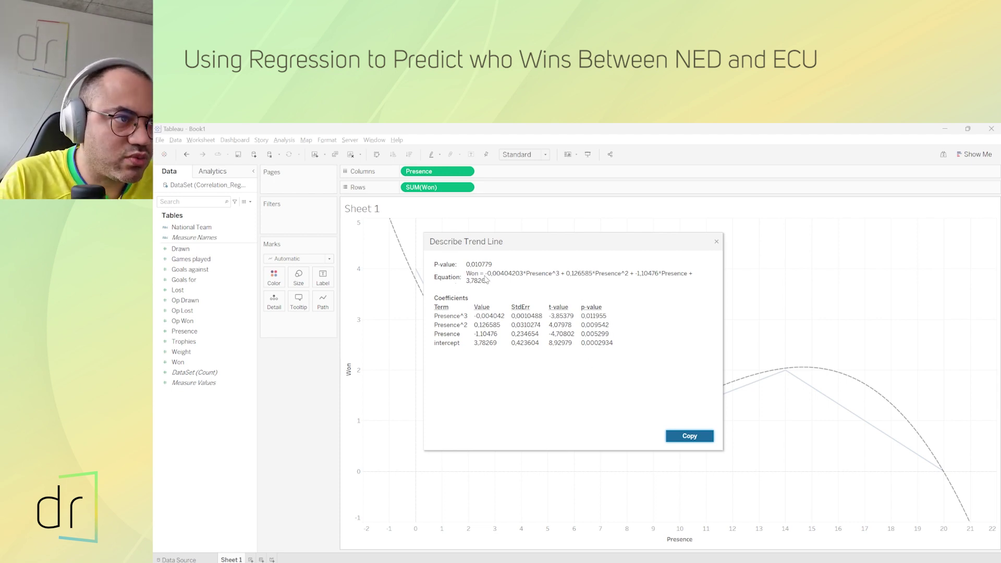
pyautogui.moveTo(485, 274); pyautogui.dragTo(495, 288)
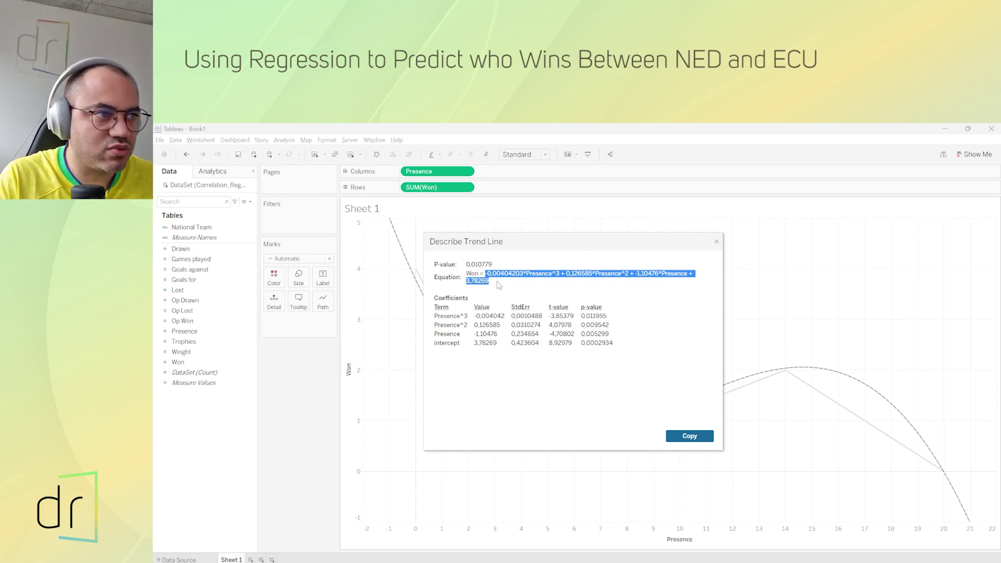
pyautogui.click(487, 280)
pyautogui.moveTo(486, 274); pyautogui.dragTo(491, 287)
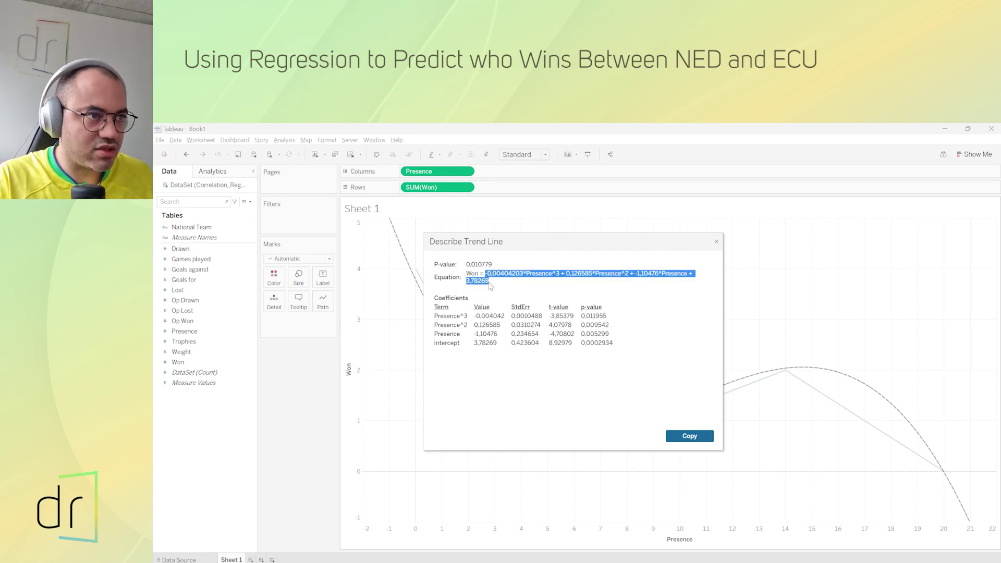
pyautogui.click(717, 242)
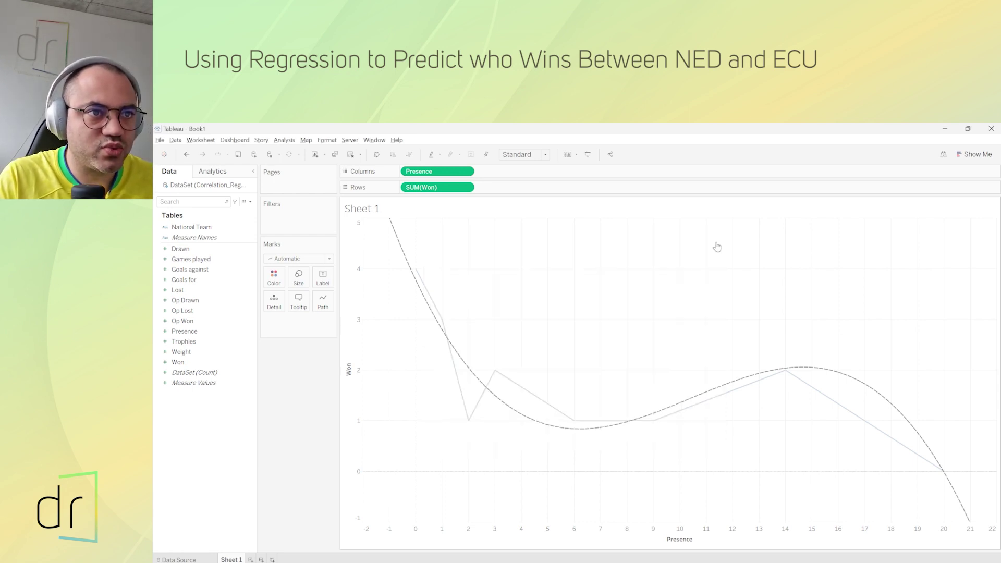
# - Create a calculated field and paste the copied trend line equation as its formula
pyautogui.click(251, 203)
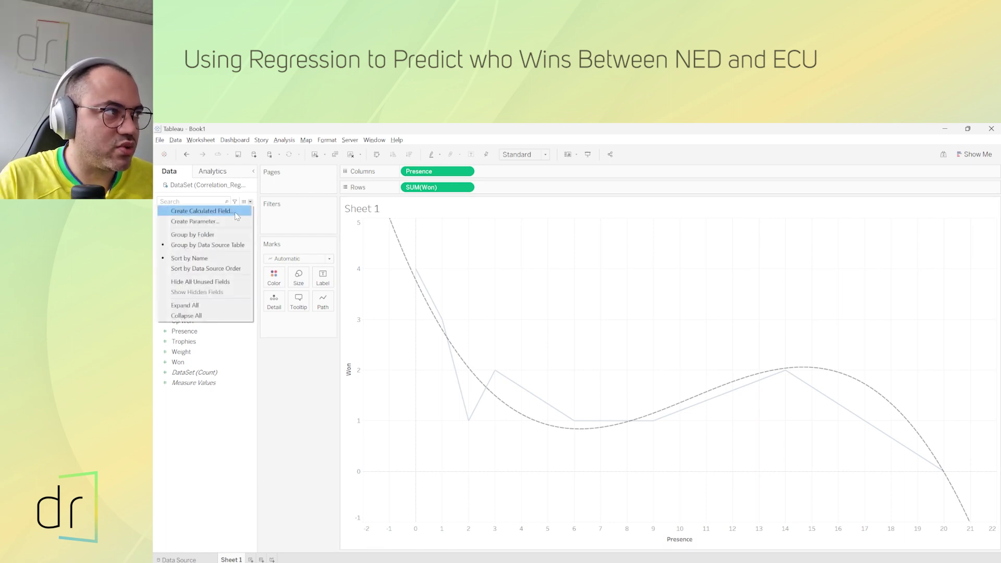
pyautogui.click(236, 214)
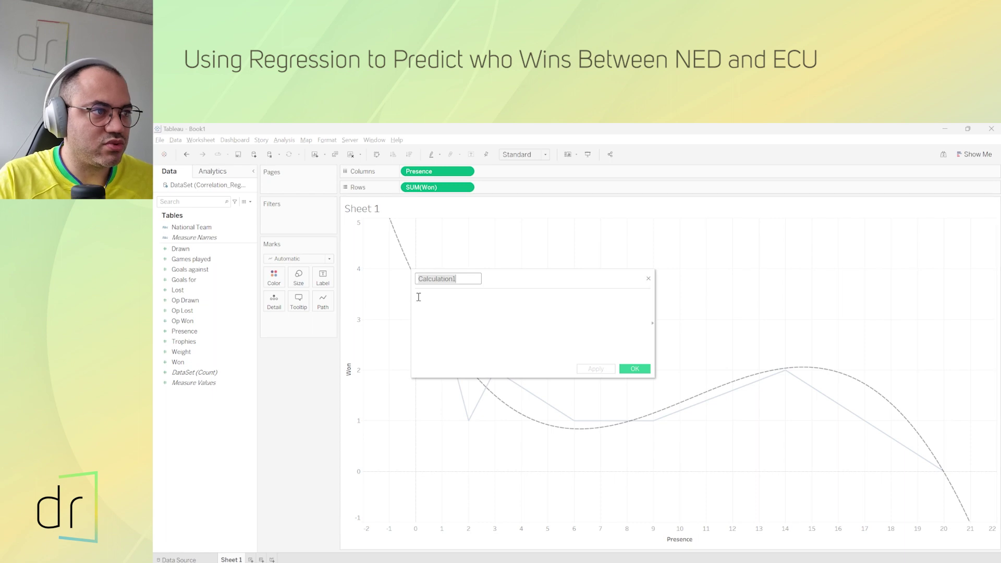
pyautogui.hotkey('ctrl', 'v')
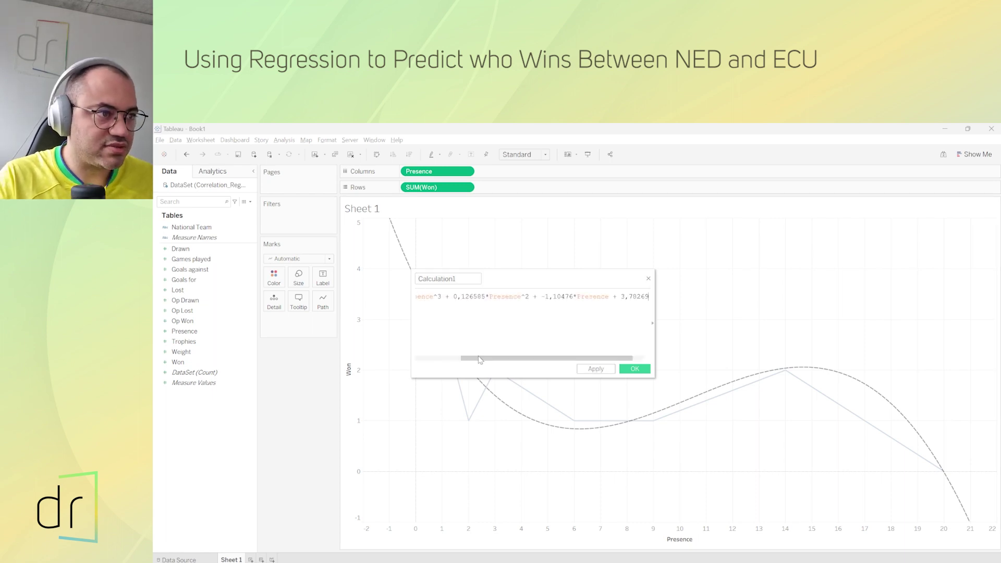
# - Replace the decimal commas with points in the formula's cubic and squared coefficients, giving -0.00404203 and 0.126585
pyautogui.click(417, 296)
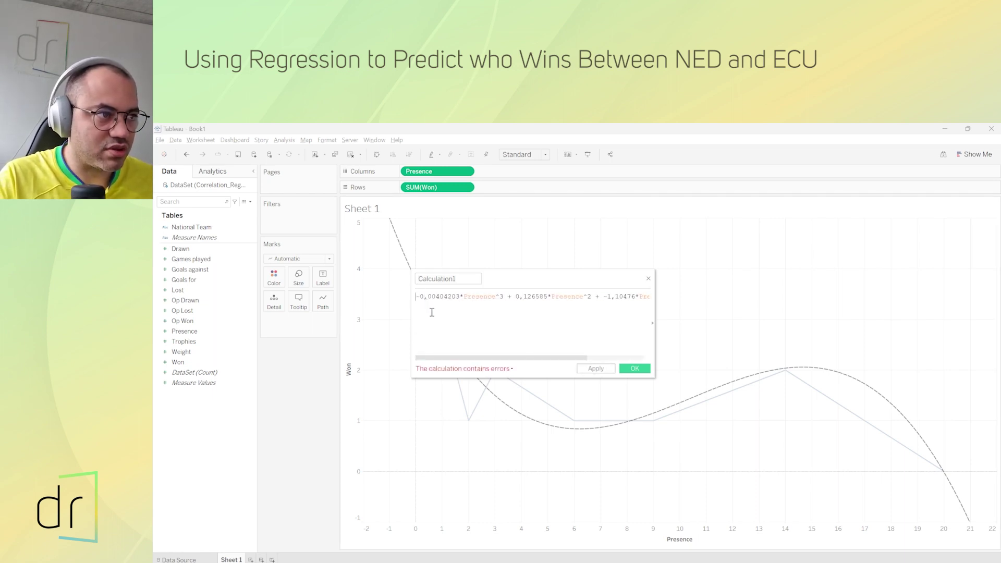
pyautogui.click(427, 298)
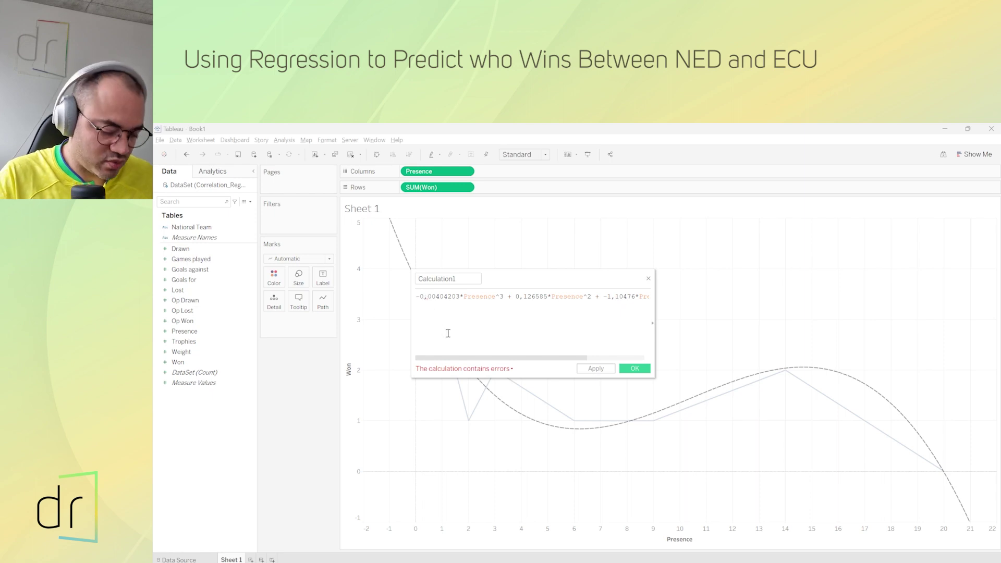
pyautogui.press('BackSpace')
pyautogui.write('.')
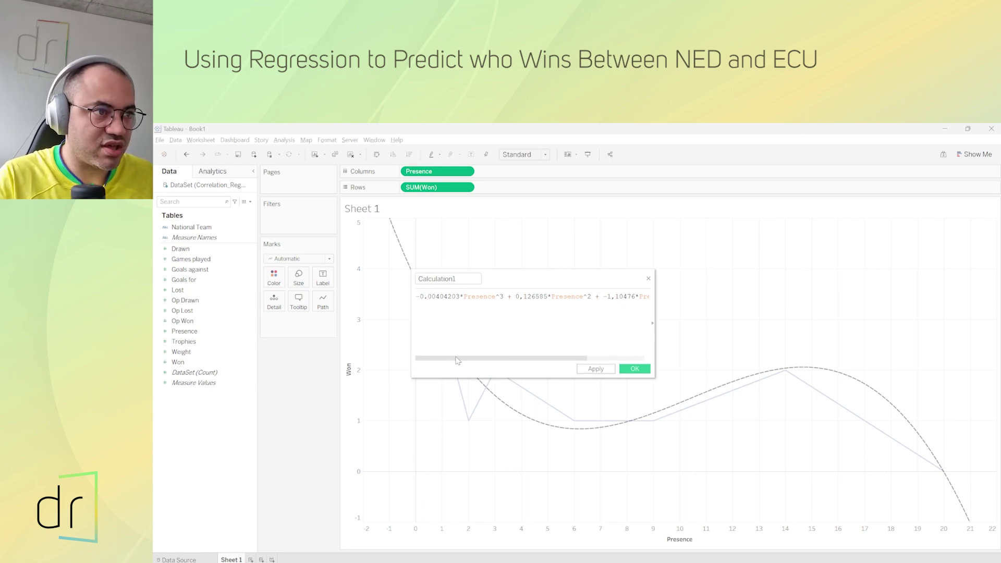
pyautogui.click(523, 298)
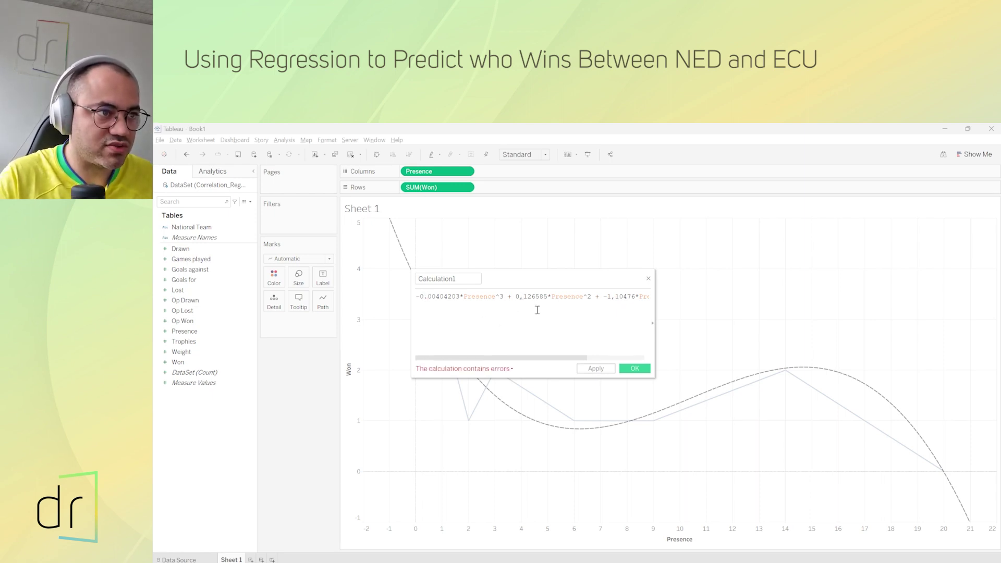
pyautogui.press('BackSpace')
pyautogui.write('.')
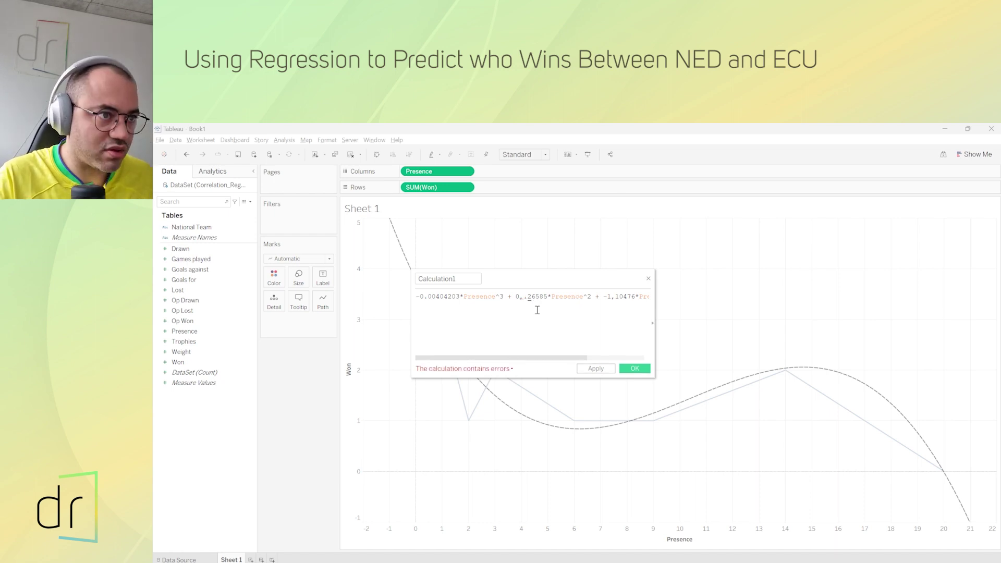
pyautogui.hotkey('ctrl', 'z')
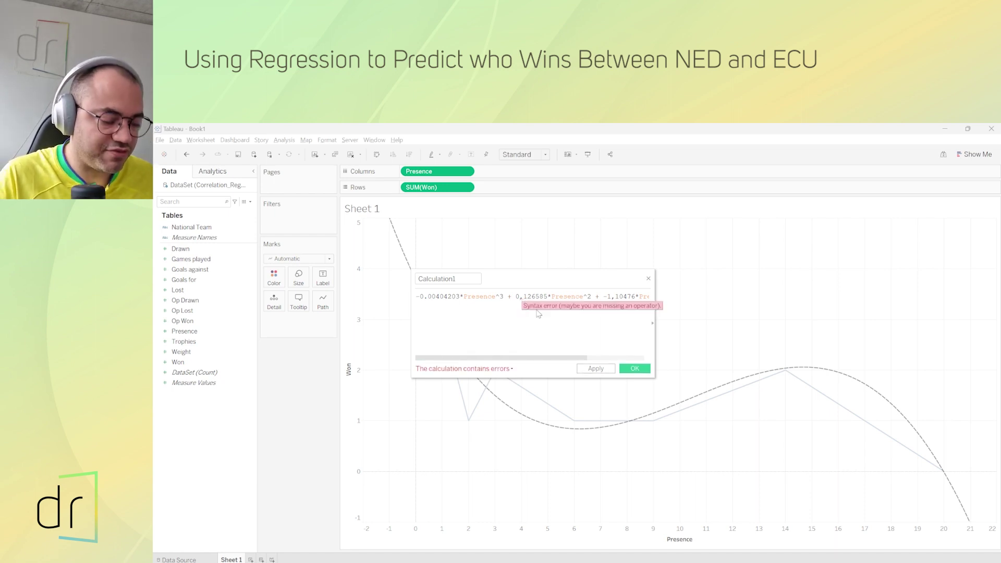
pyautogui.press('BackSpace')
pyautogui.write('.')
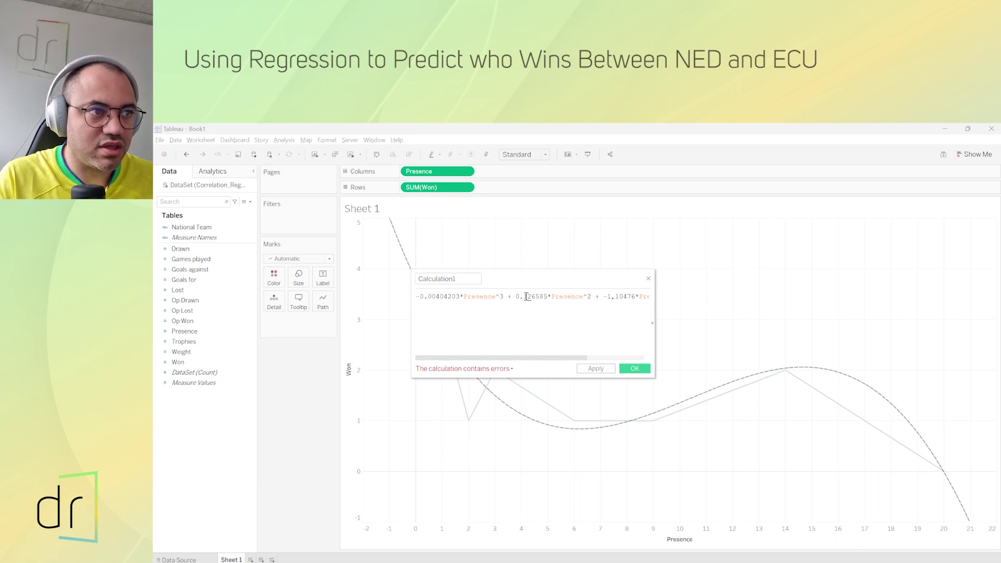
pyautogui.moveTo(527, 296); pyautogui.dragTo(534, 296)
# - Replace the decimal commas with points in the linear coefficient and the intercept, giving -1.10476 and 3.78269
pyautogui.moveTo(569, 358); pyautogui.dragTo(606, 358)
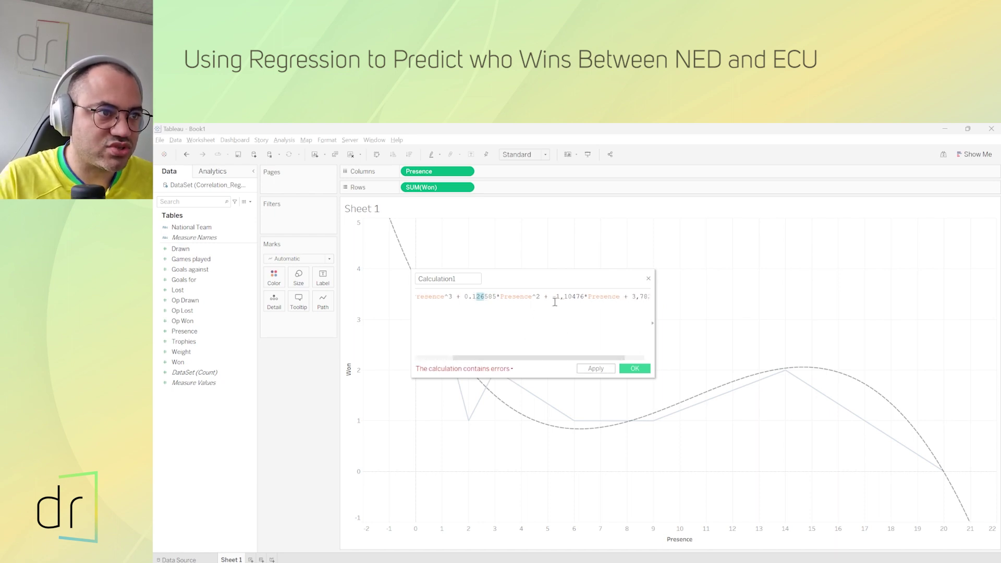
pyautogui.click(563, 297)
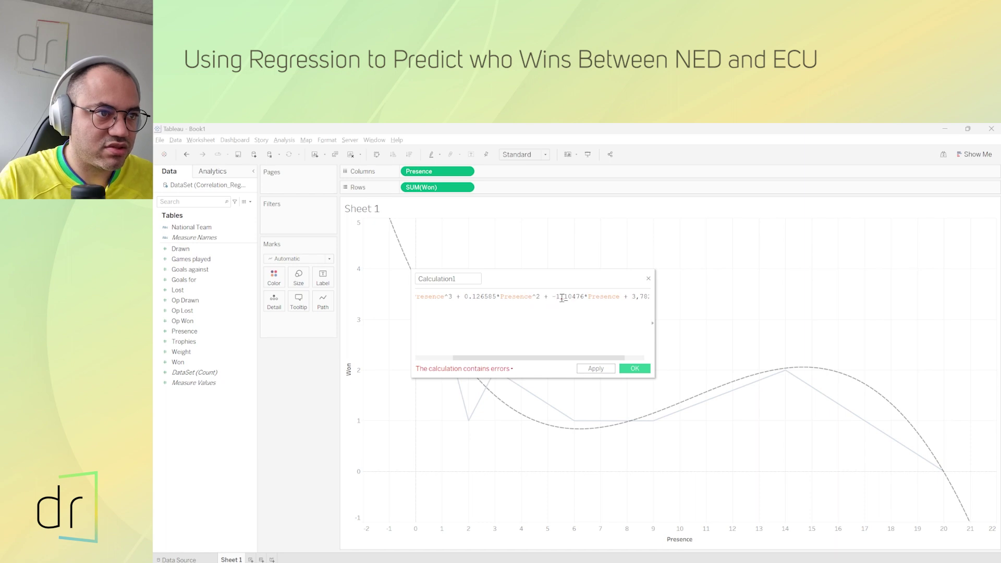
pyautogui.doubleClick(562, 297)
pyautogui.write('.')
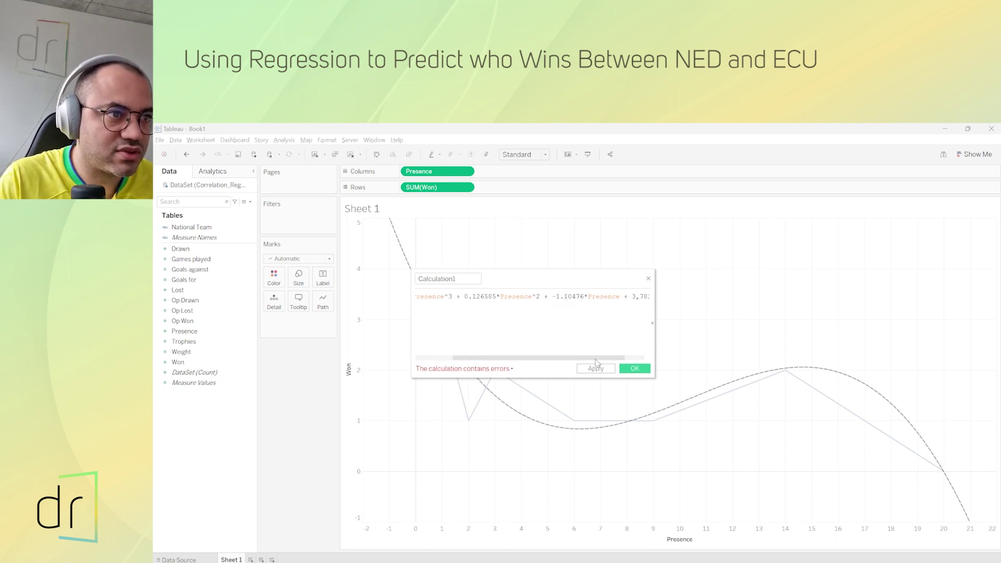
pyautogui.moveTo(588, 361); pyautogui.dragTo(608, 361)
pyautogui.doubleClick(609, 297)
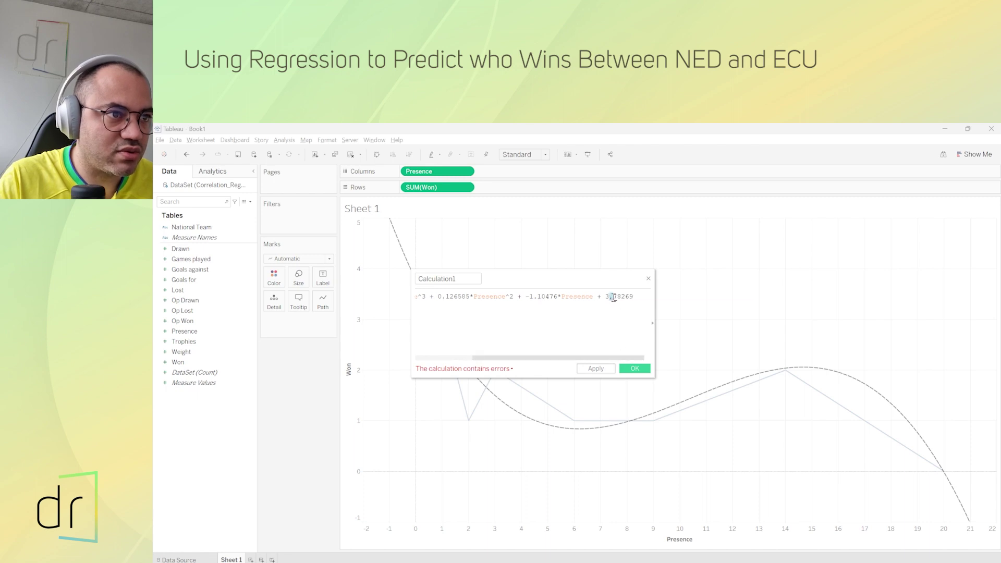
pyautogui.write('.')
pyautogui.moveTo(608, 361); pyautogui.dragTo(509, 360)
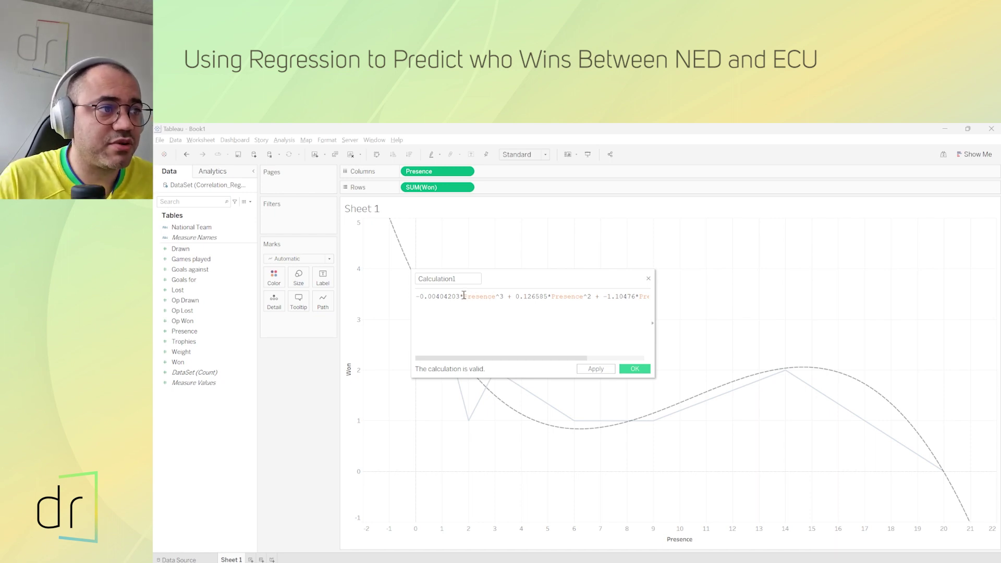
# - Select the first Presence term in the formula, then switch to Excel and look up the Presence value on the Equador sheet
pyautogui.moveTo(463, 297); pyautogui.dragTo(495, 300)
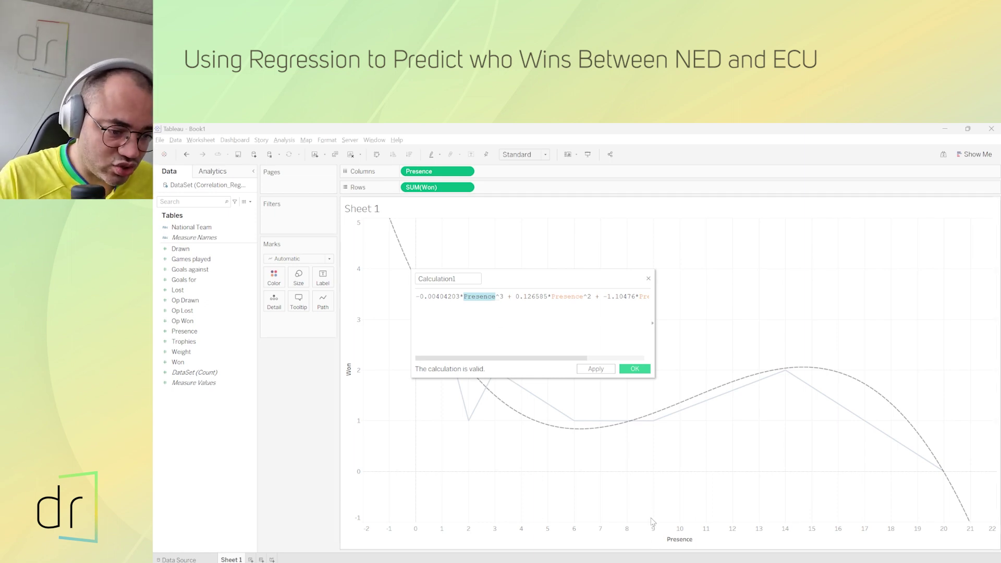
pyautogui.hotkey('alt', 'Tab')
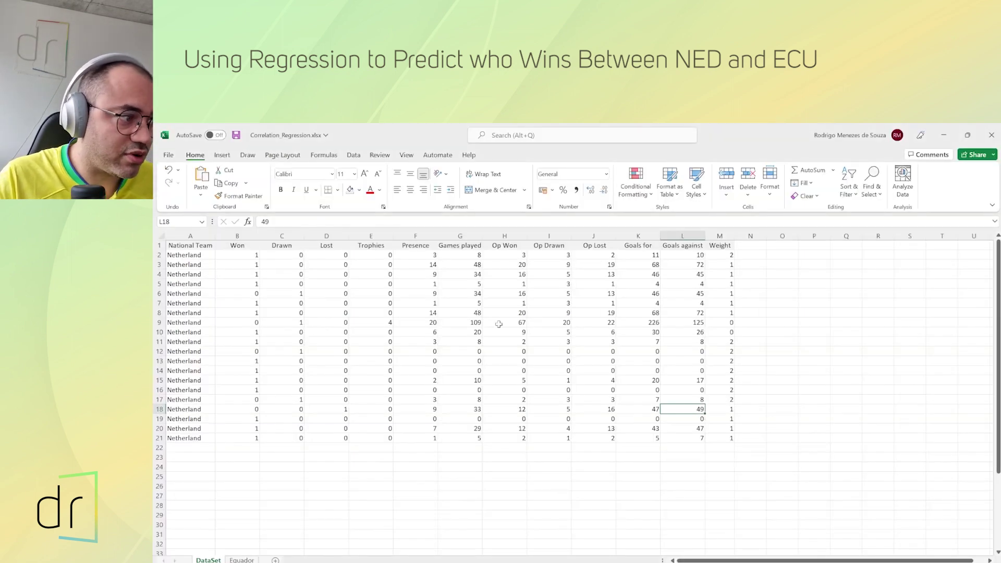
pyautogui.click(241, 560)
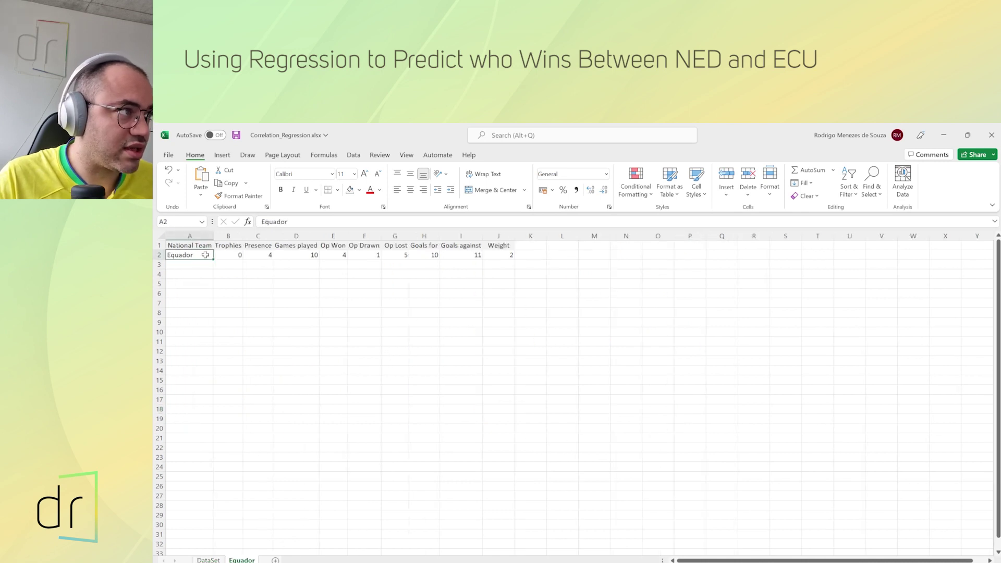
pyautogui.click(252, 254)
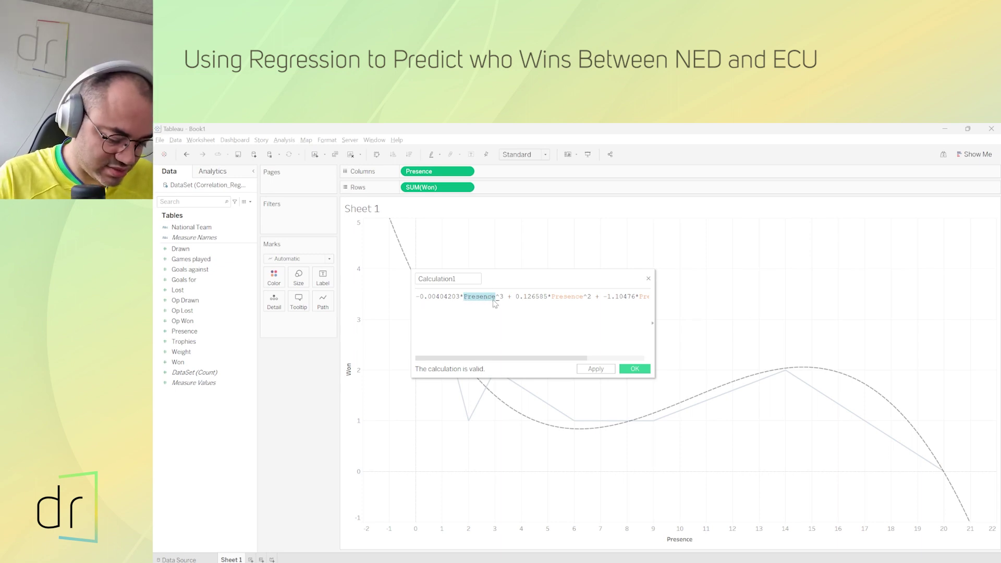
# - Back in Tableau, replace all three Presence terms in the formula with 4 and save the calculated field
pyautogui.write('4')
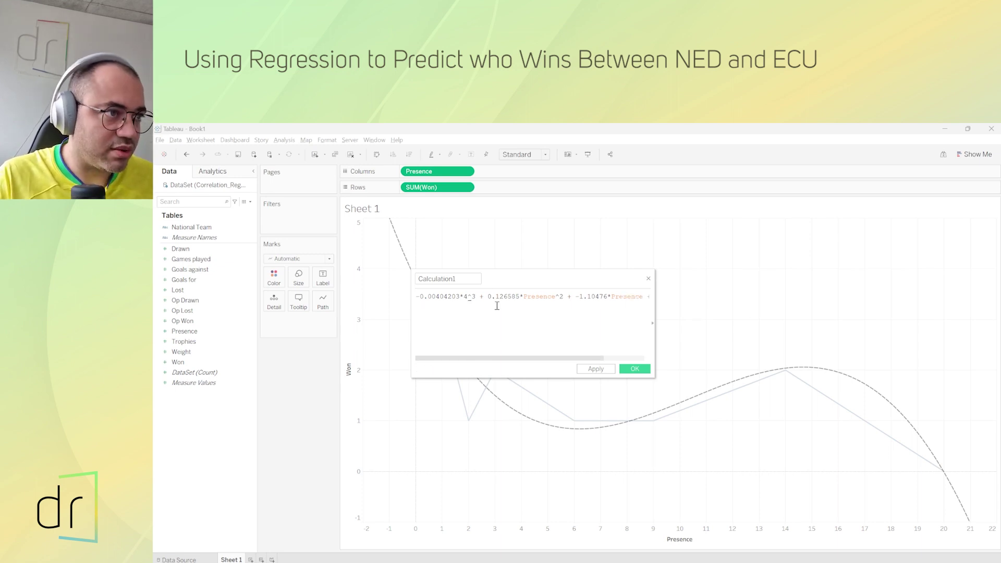
pyautogui.moveTo(523, 297); pyautogui.dragTo(615, 297)
pyautogui.write('40')
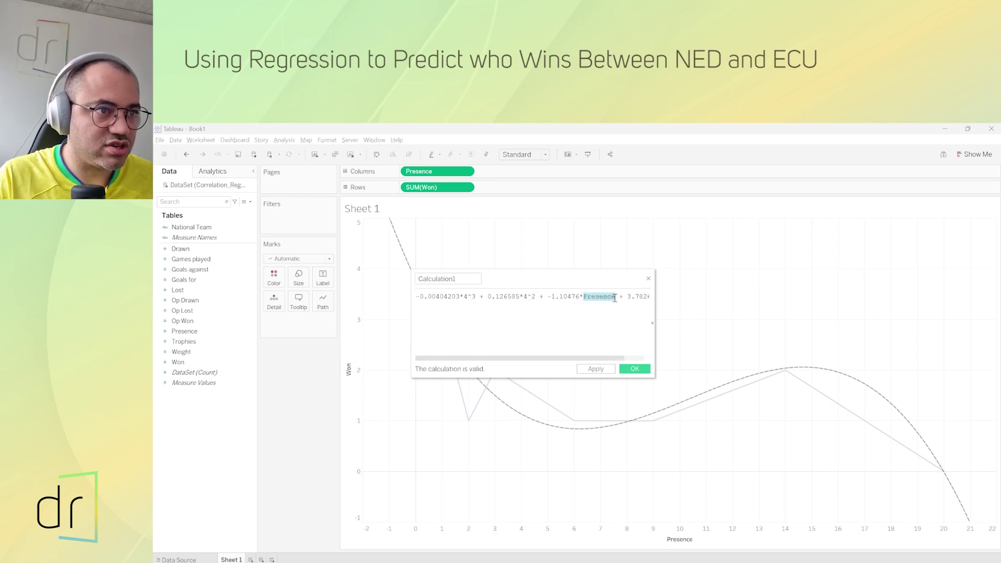
pyautogui.write('4')
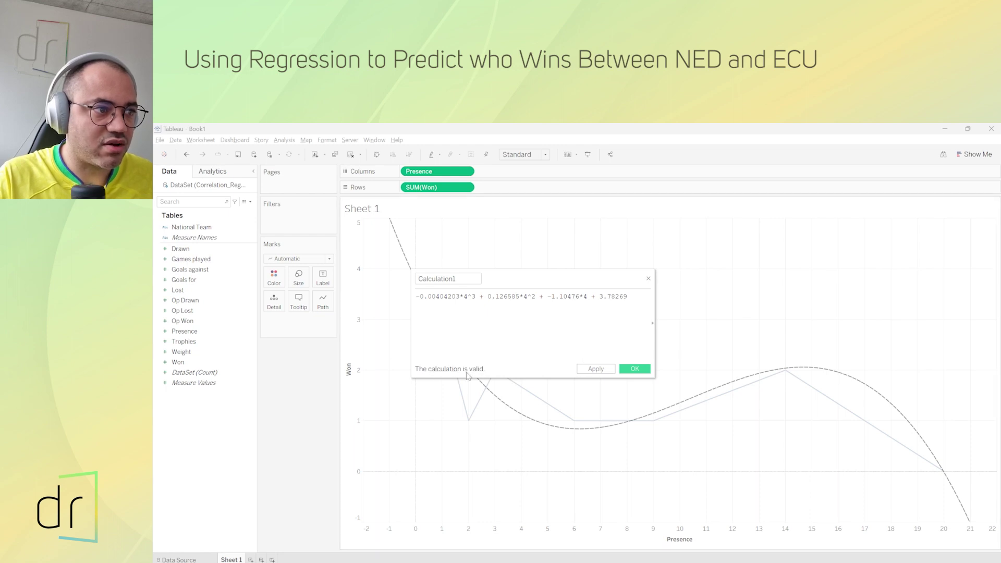
pyautogui.click(631, 371)
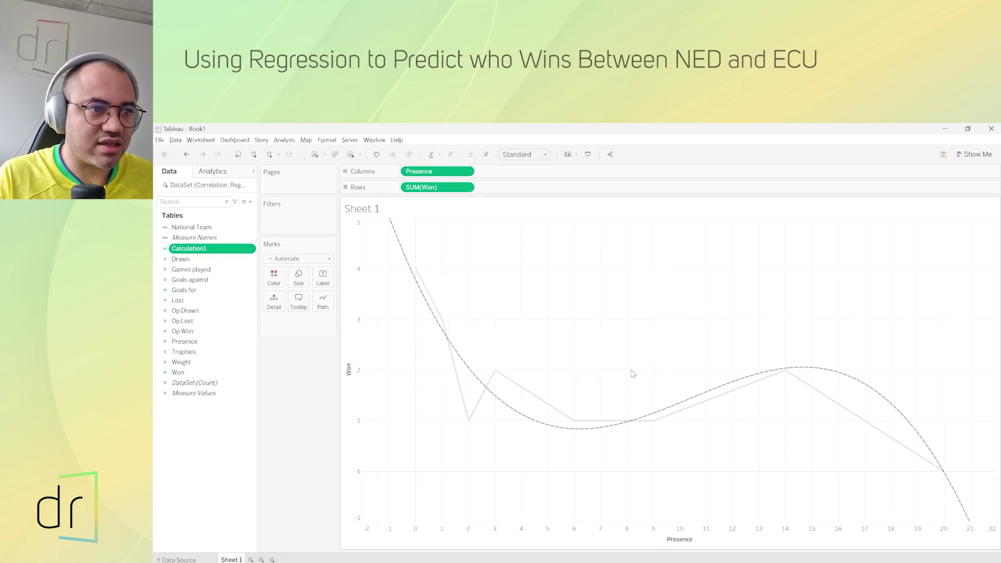
# - Rename the calculated field Calculation1 as Win Prediction
pyautogui.rightClick(203, 251)
pyautogui.click(240, 321)
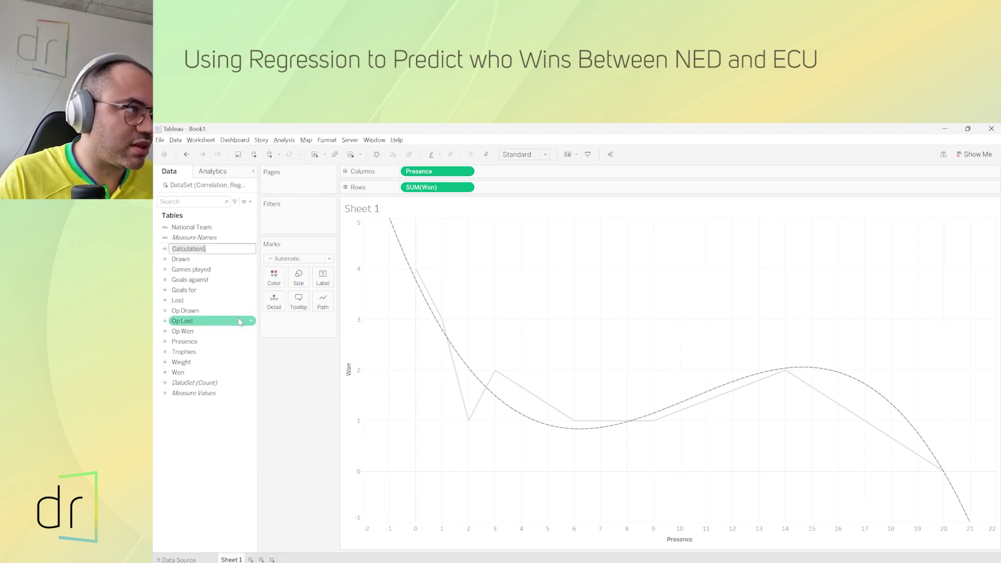
pyautogui.write('Predi')
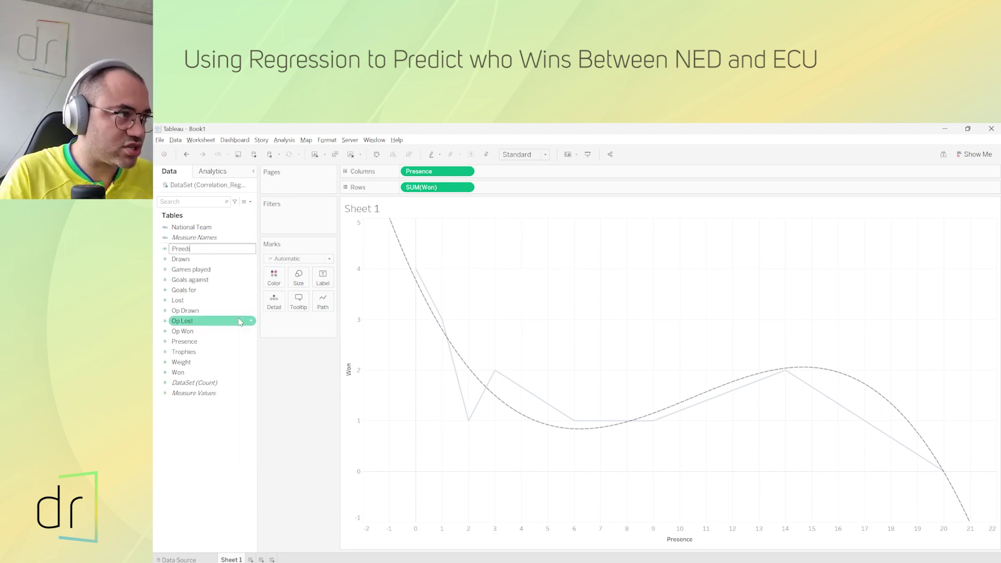
pyautogui.press('BackSpace')
pyautogui.press('BackSpace')
pyautogui.press('BackSpace')
pyautogui.write('W')
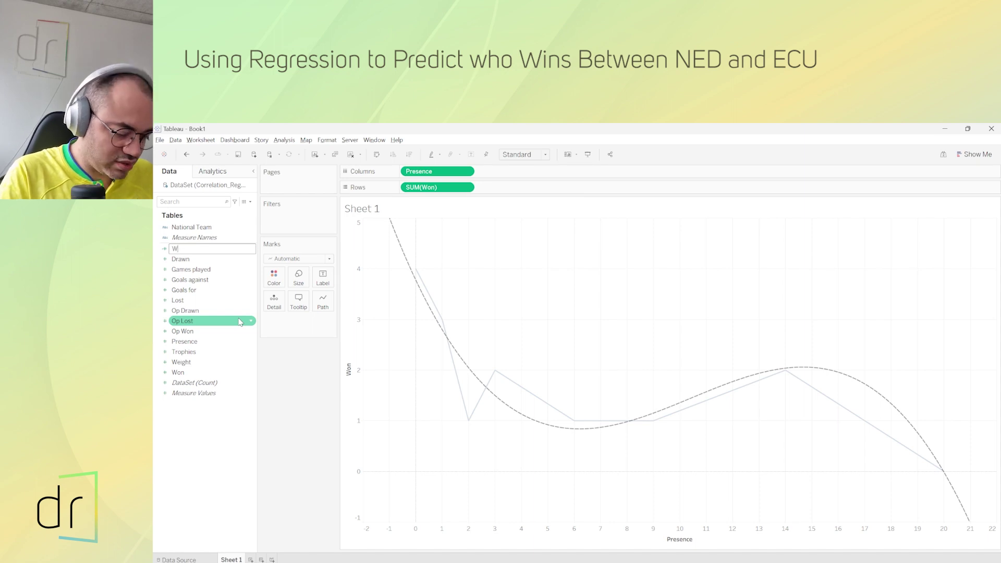
pyautogui.write('in Pred')
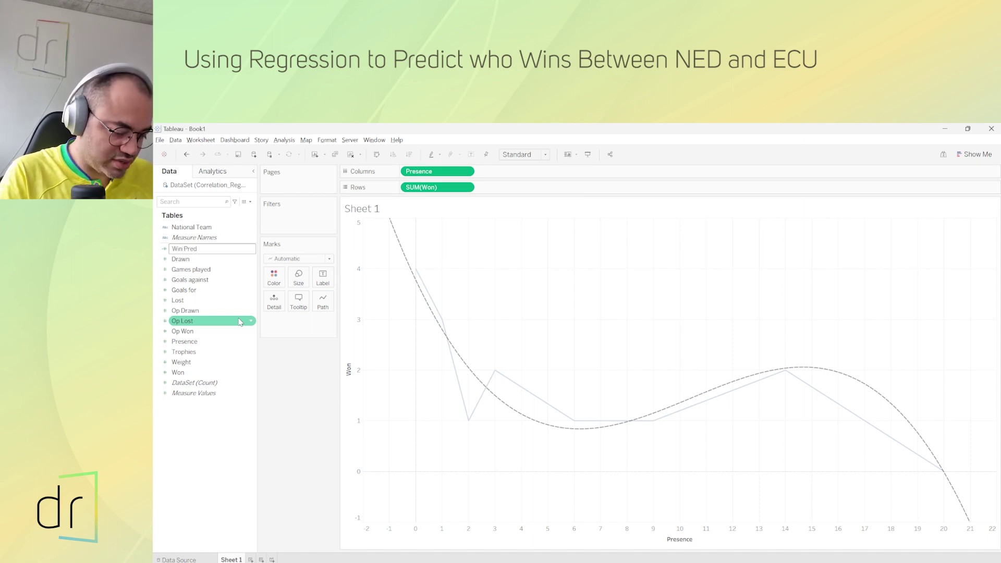
pyautogui.write('ict')
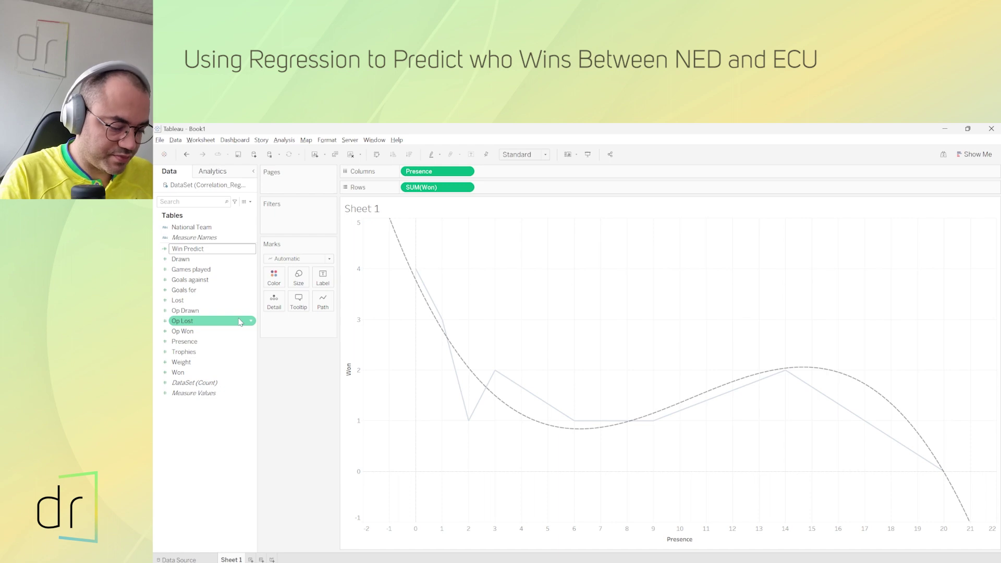
pyautogui.write('ion')
pyautogui.press('Return')
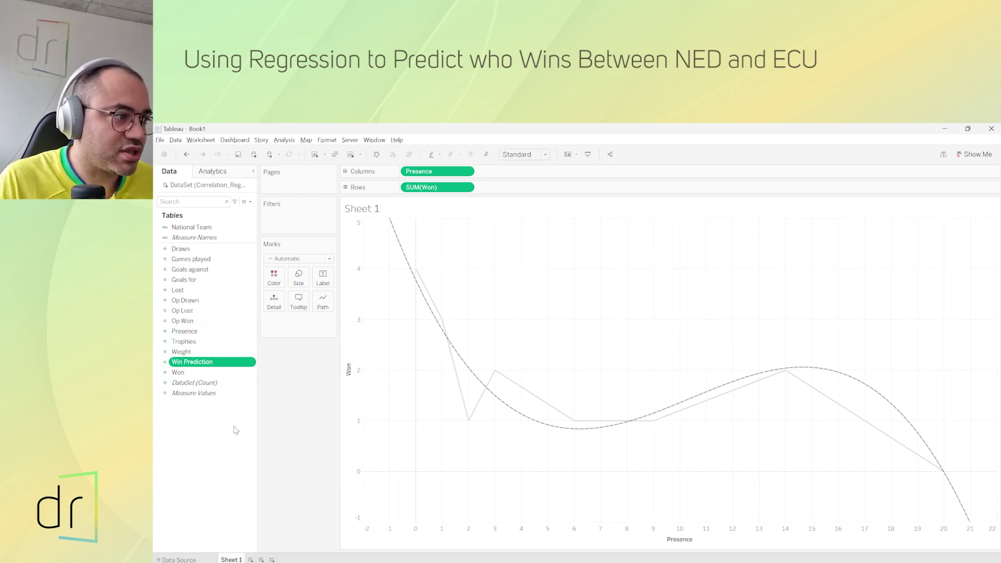
# - Plot Win Prediction on the rows of a new worksheet and inspect its bar alongside the Sheet 1 chart
pyautogui.click(250, 559)
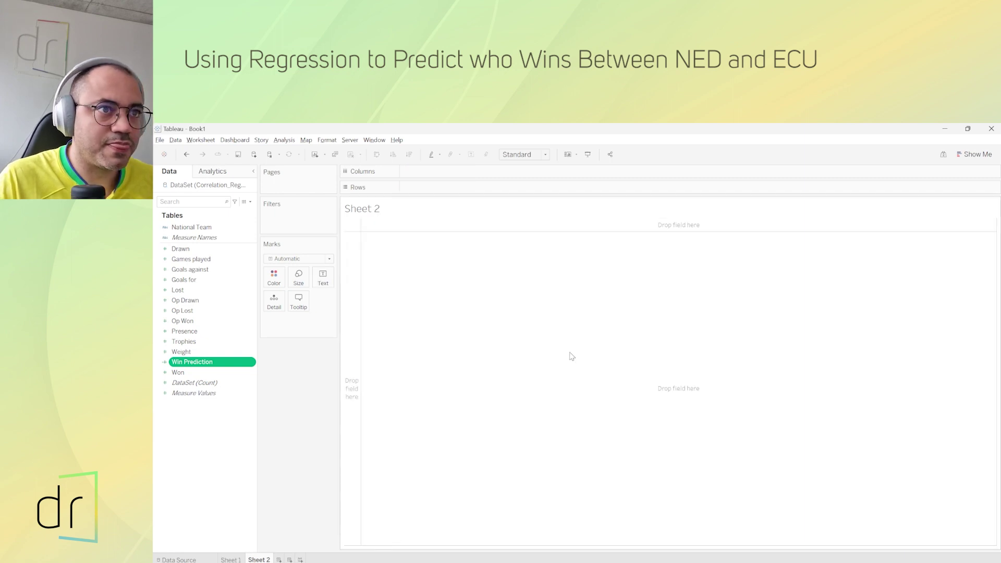
pyautogui.moveTo(196, 363); pyautogui.dragTo(412, 189)
pyautogui.moveTo(383, 285)
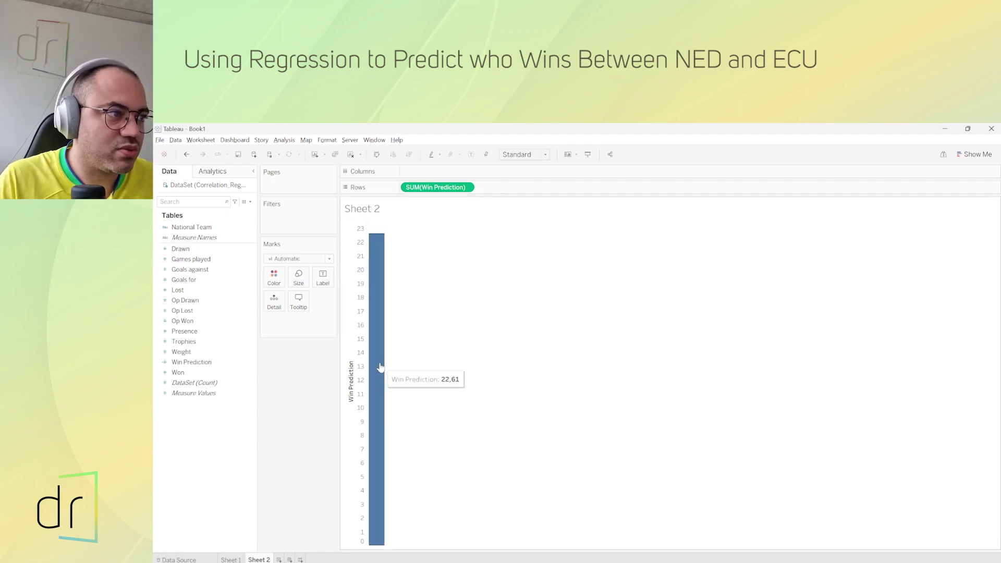
pyautogui.click(230, 559)
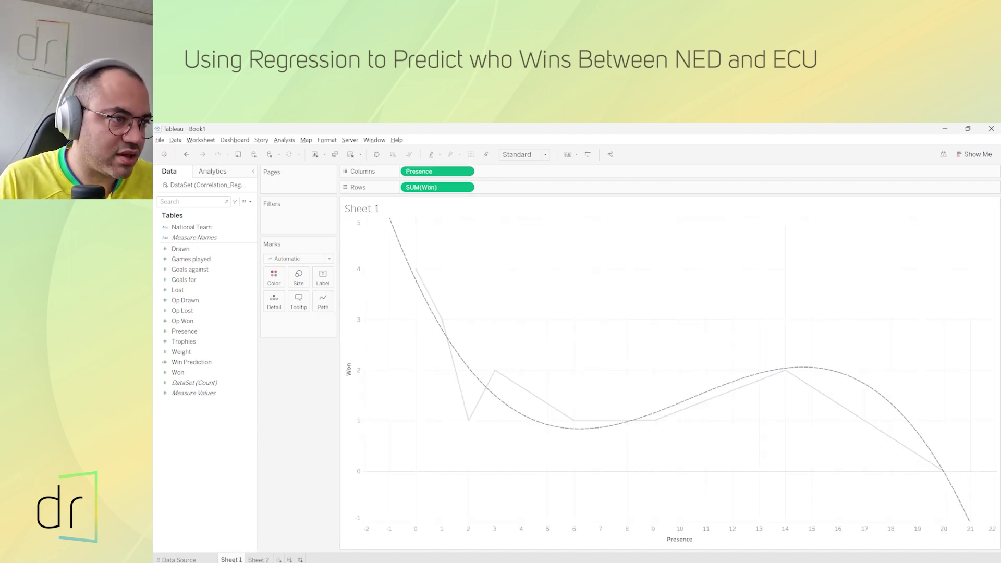
pyautogui.click(259, 560)
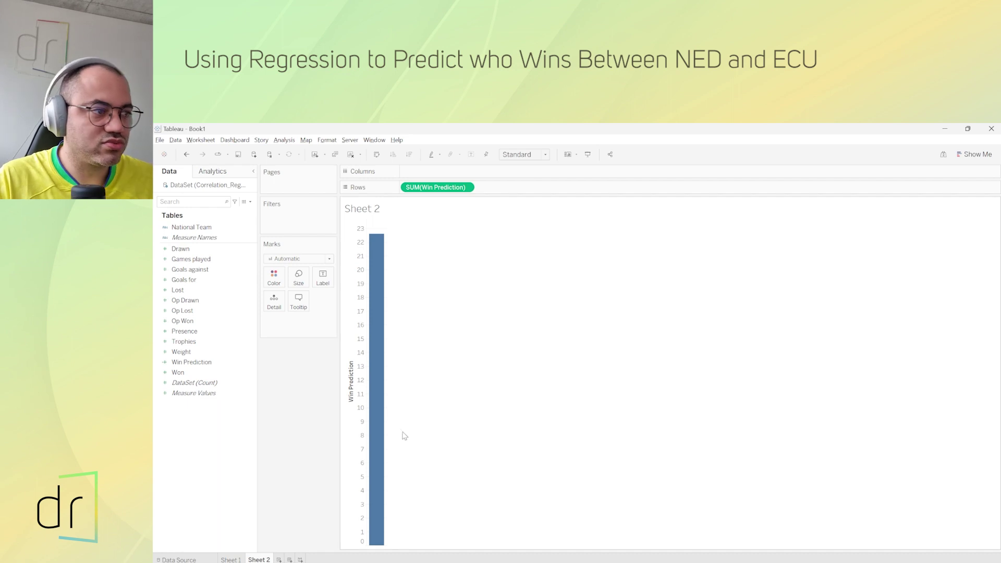
pyautogui.moveTo(381, 425)
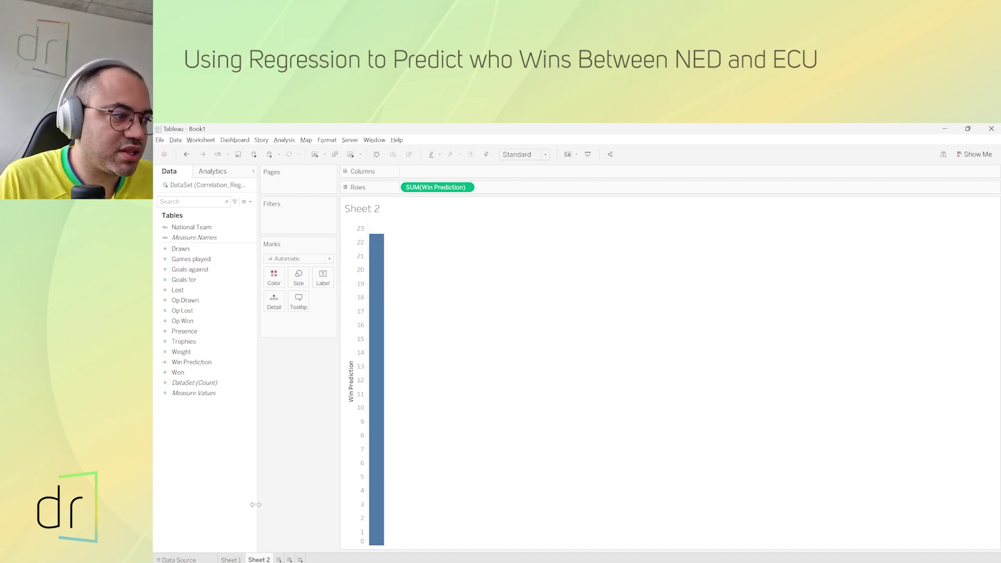
# - Return to Sheet 1 and replace Won with Op Won on the rows, keeping Presence on the columns
pyautogui.click(232, 560)
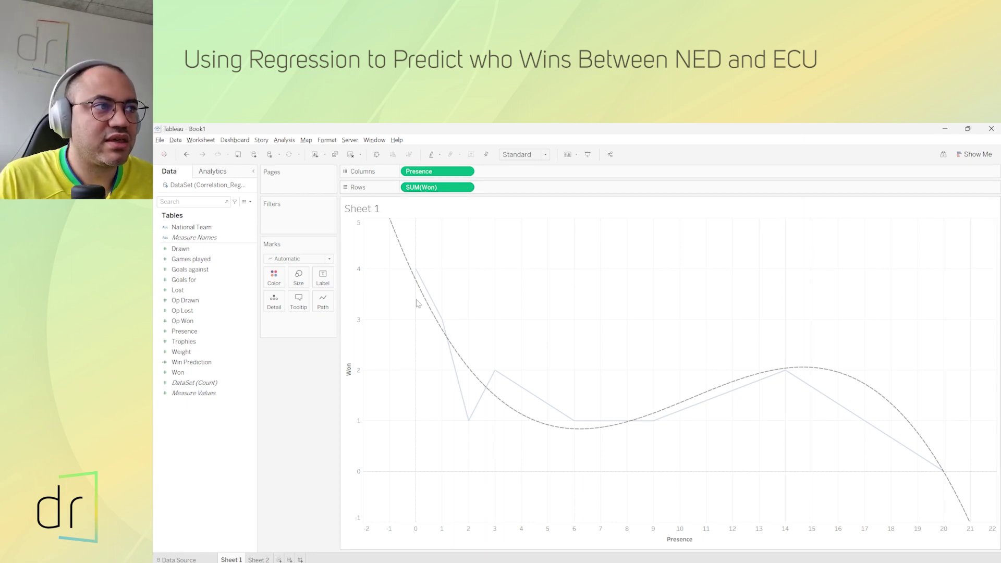
pyautogui.moveTo(423, 301)
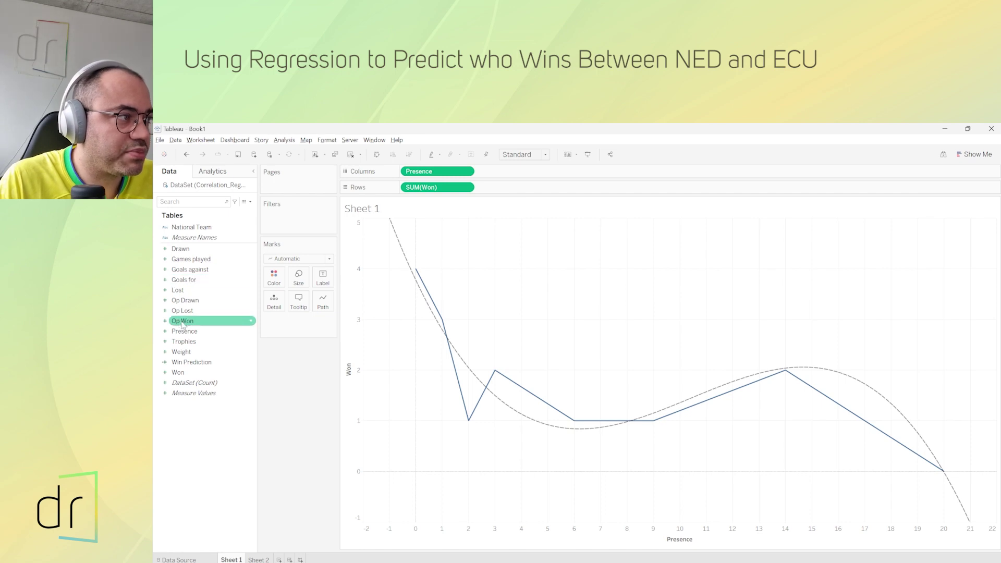
pyautogui.moveTo(181, 324); pyautogui.dragTo(426, 191)
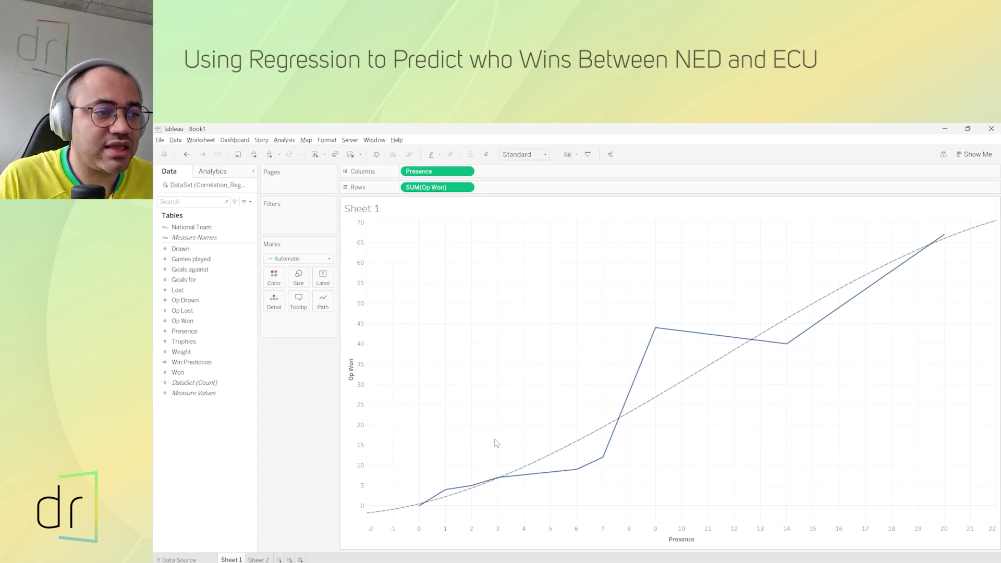
pyautogui.moveTo(554, 456)
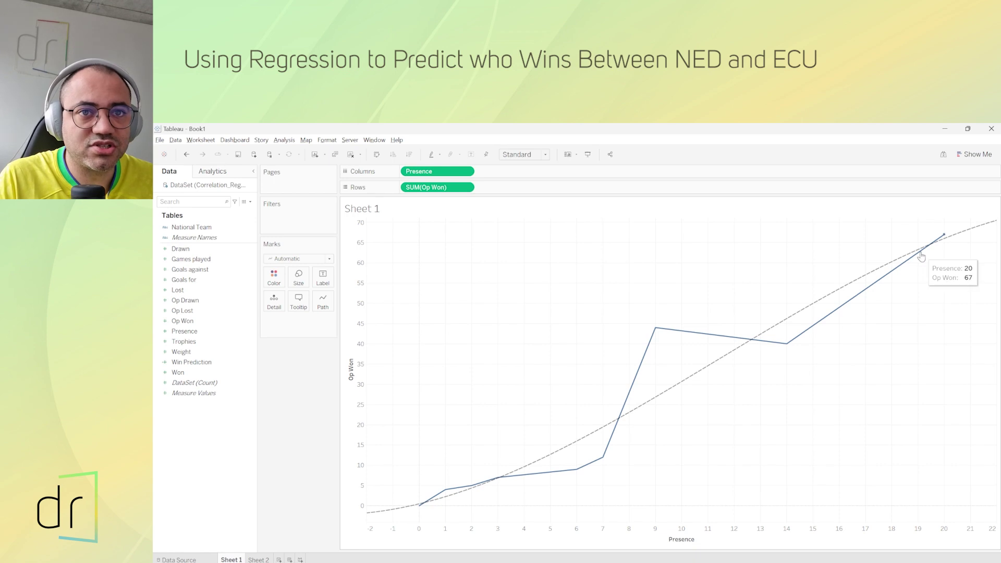
# - Copy the right-hand side of the Op Won trend line's equation from its description, leaving out "Op Won ="
pyautogui.moveTo(707, 372)
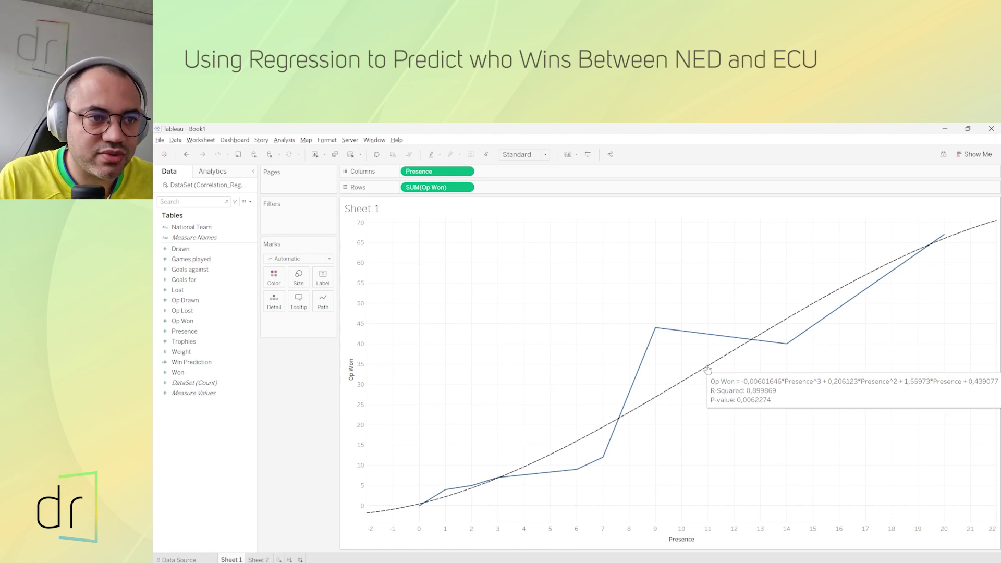
pyautogui.rightClick(708, 368)
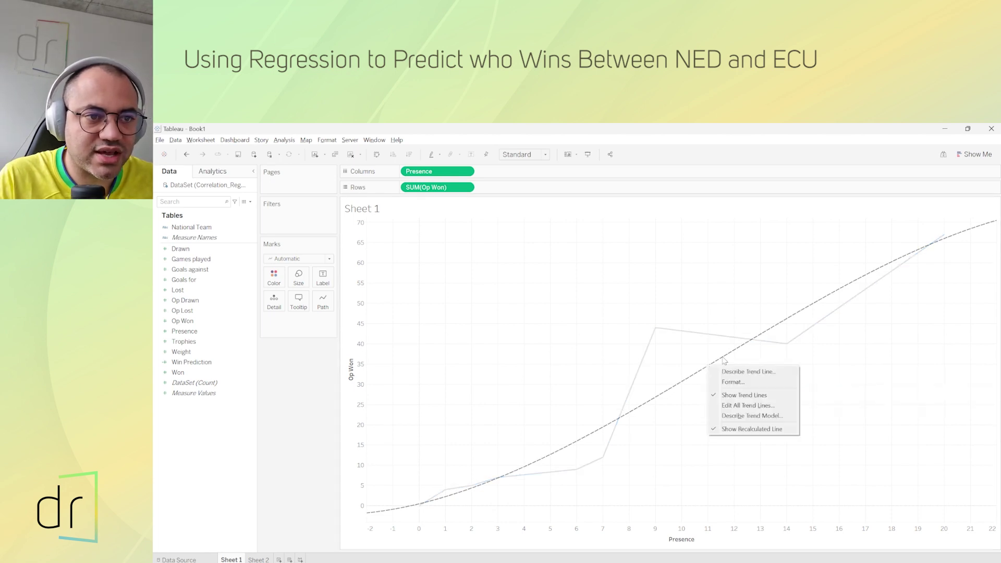
pyautogui.click(725, 373)
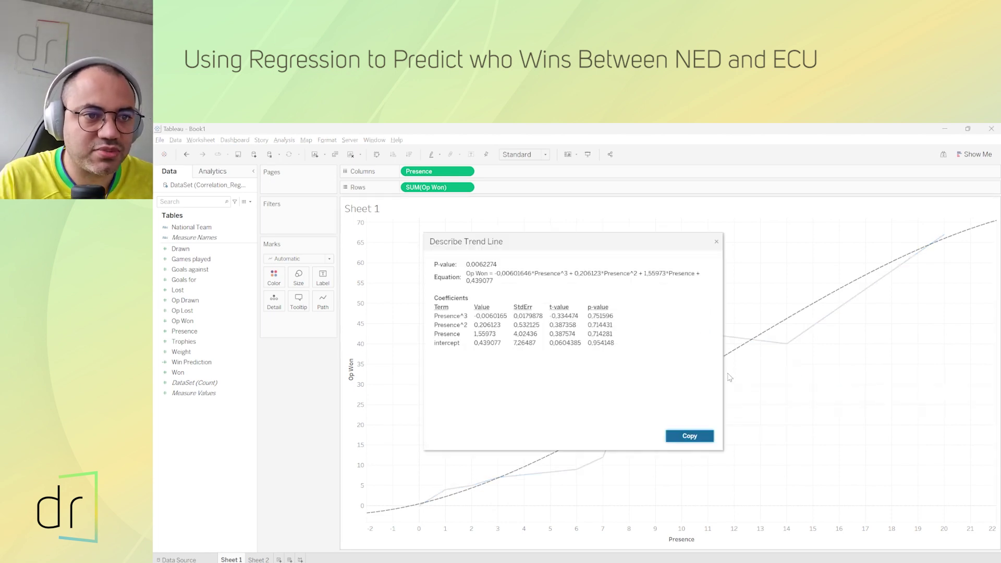
pyautogui.moveTo(495, 274); pyautogui.dragTo(511, 291)
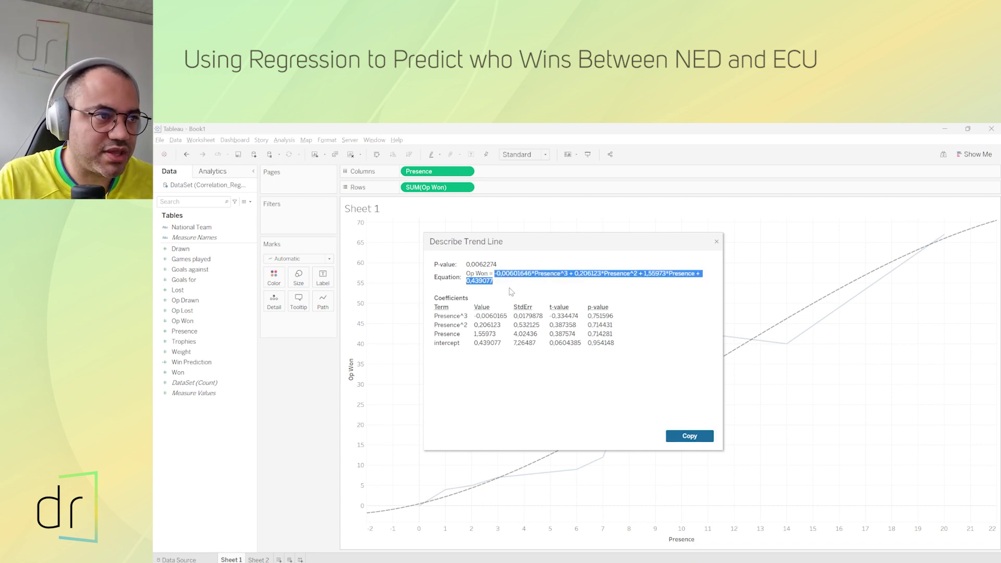
pyautogui.click(716, 242)
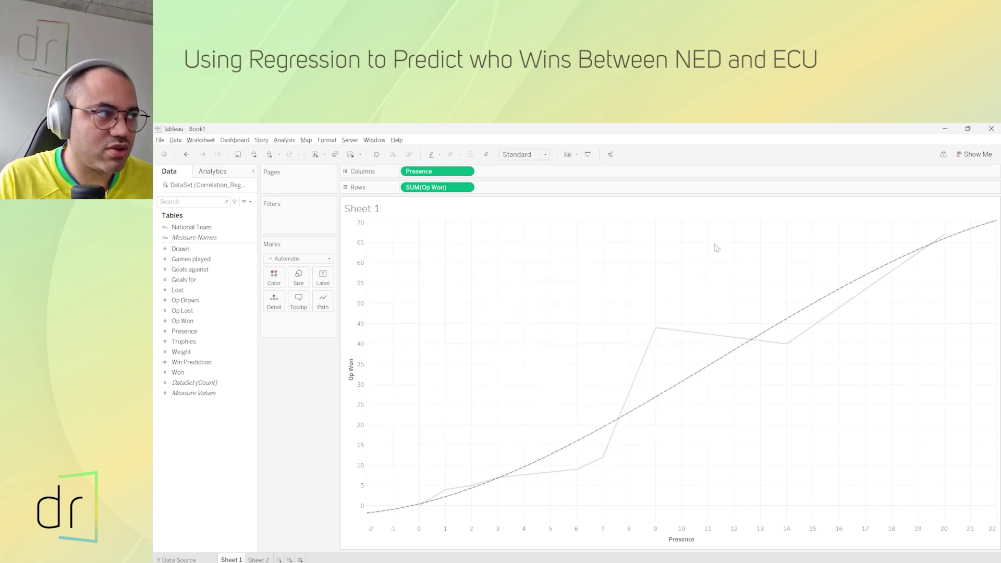
# - Create a new calculated field named Op Win prediction
pyautogui.click(250, 202)
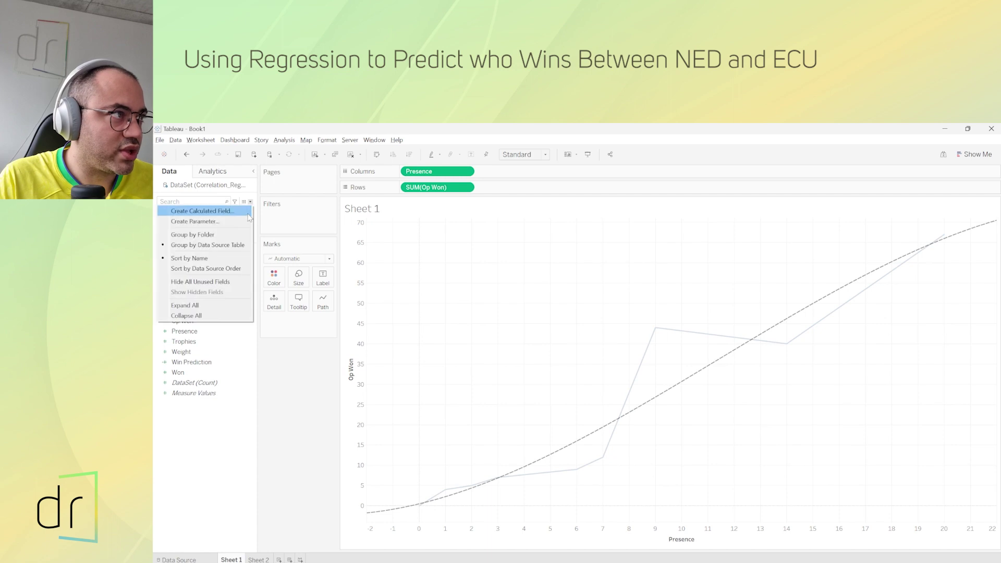
pyautogui.click(242, 214)
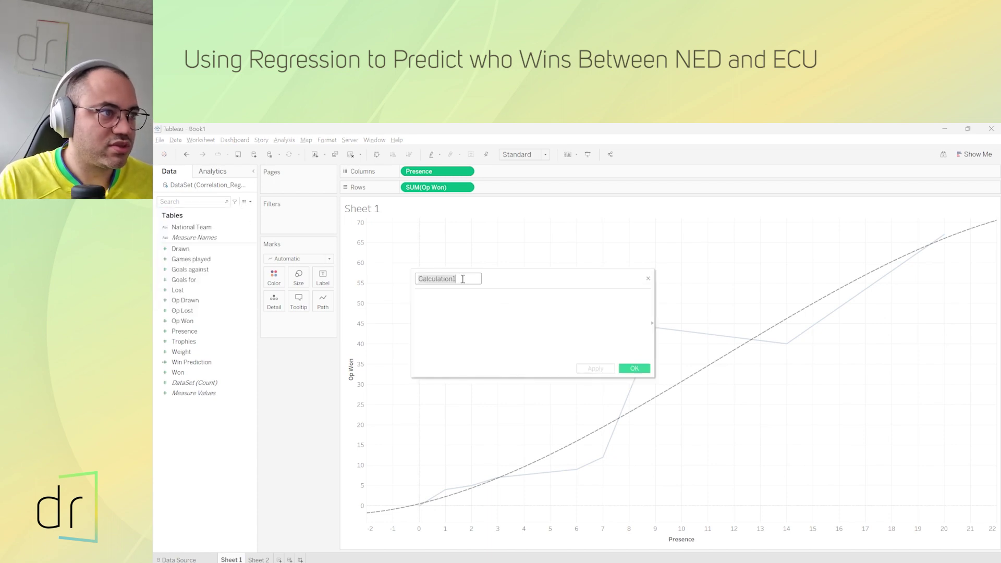
pyautogui.write('Op')
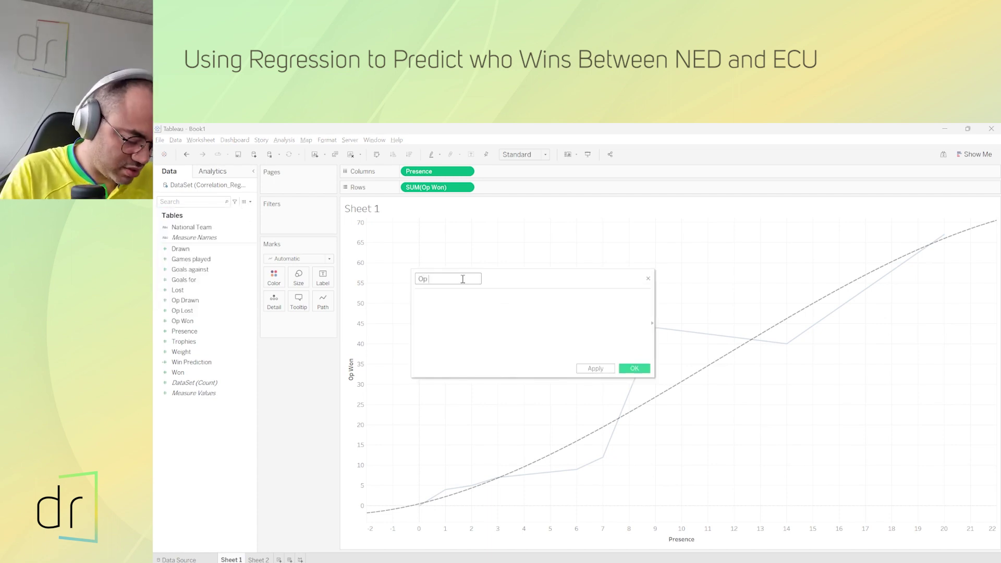
pyautogui.write(' Pred')
pyautogui.press('BackSpace')
pyautogui.press('BackSpace')
pyautogui.press('BackSpace')
pyautogui.press('BackSpace')
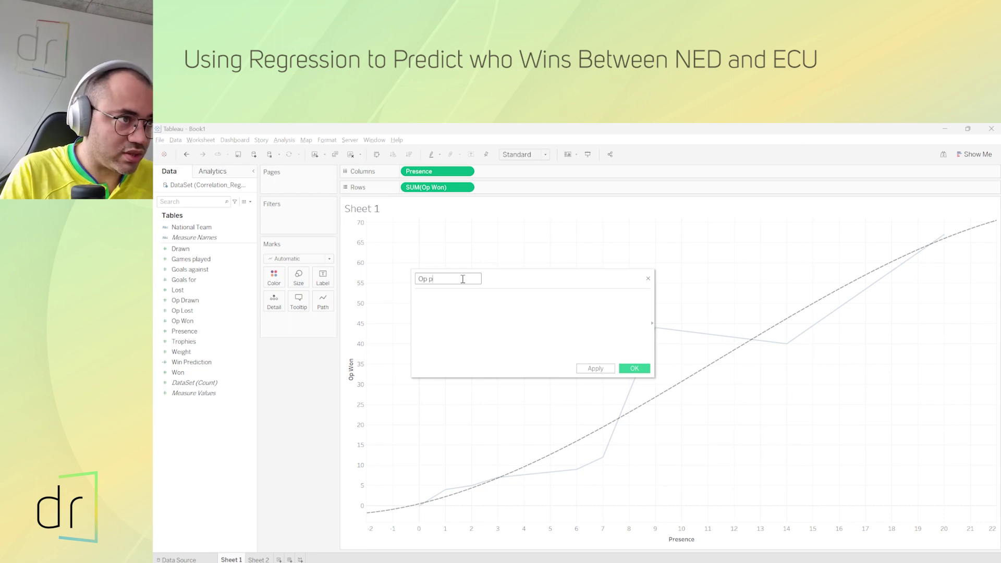
pyautogui.write('Win predi')
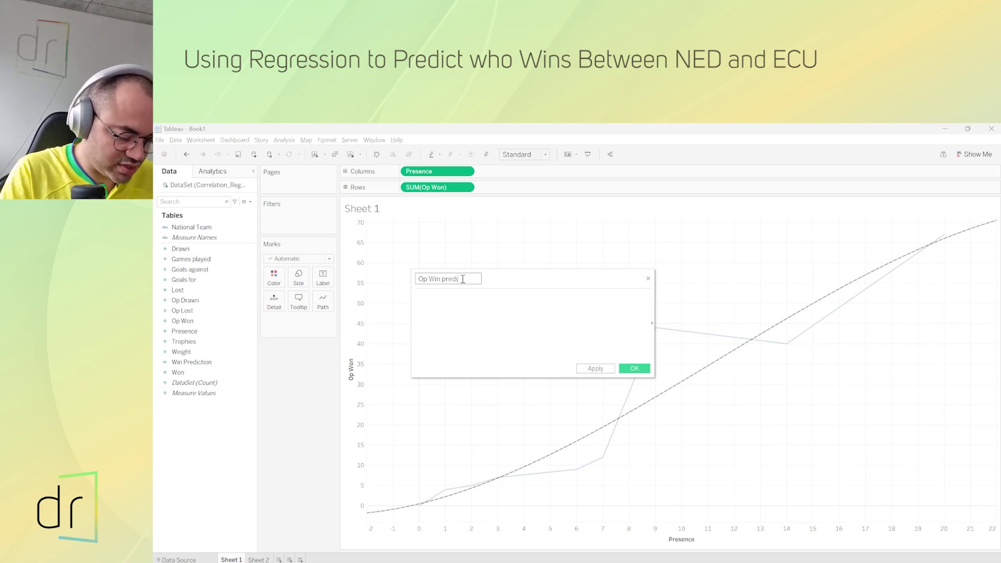
pyautogui.write('ction')
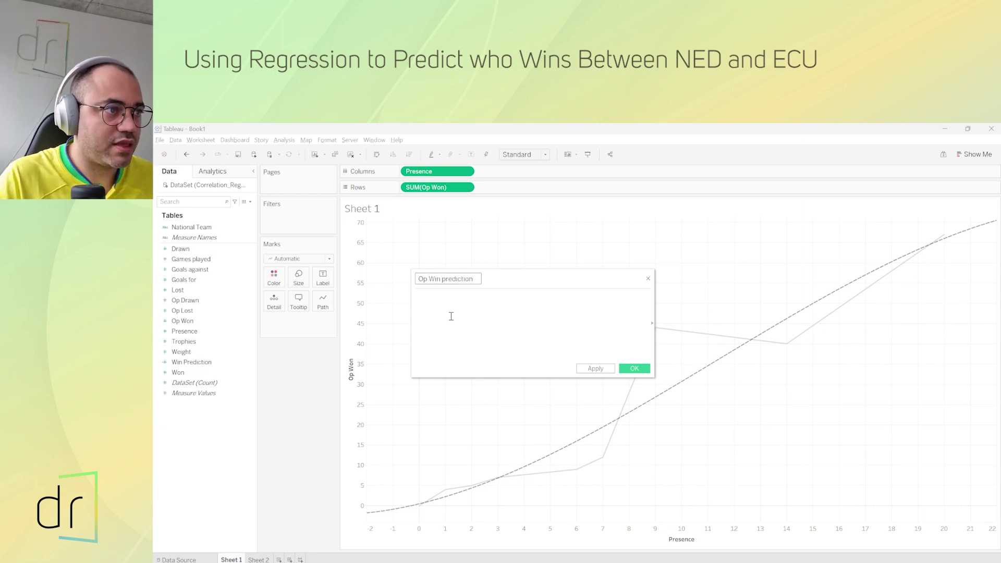
# - Paste the copied equation as the formula and replace the cubic coefficient's decimal comma with a point, giving -0.00601646
pyautogui.click(465, 297)
pyautogui.hotkey('ctrl', 'v')
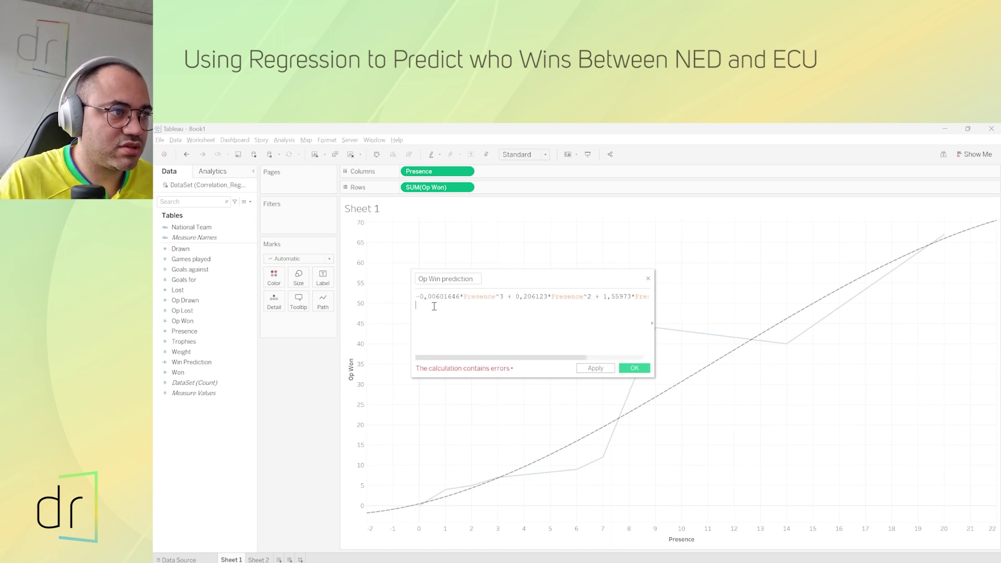
pyautogui.click(427, 300)
pyautogui.press('BackSpace')
pyautogui.write('.')
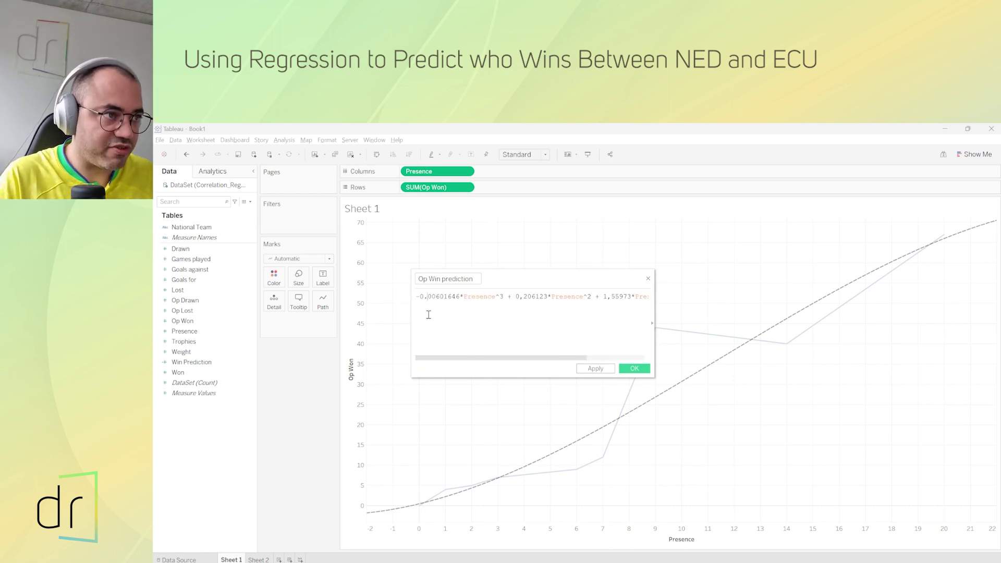
# - Replace the decimal commas with points in the squared and linear coefficients, giving 0.206123 and 1.55973
pyautogui.click(524, 298)
pyautogui.write('.')
pyautogui.press('Delete')
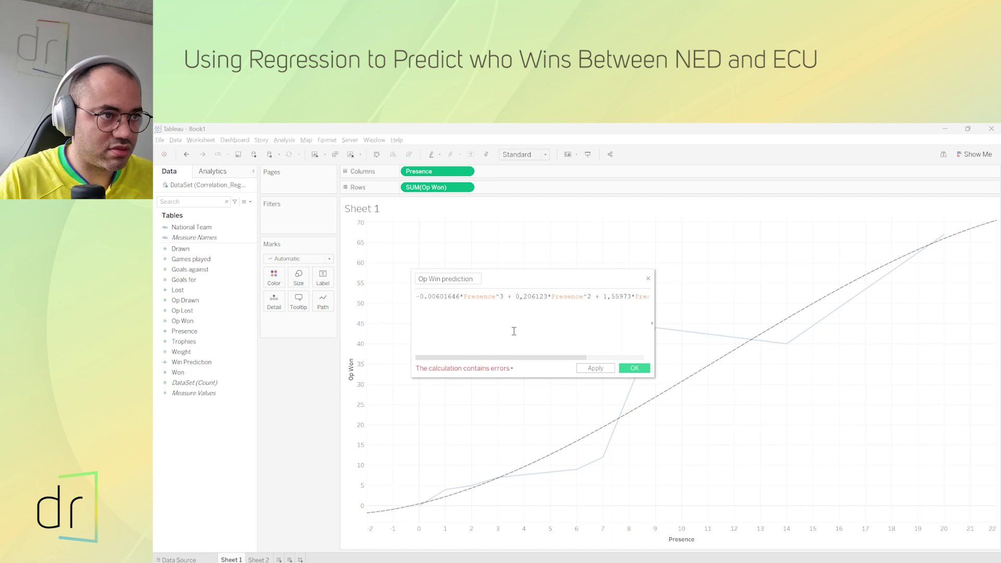
pyautogui.press('BackSpace')
pyautogui.write('2')
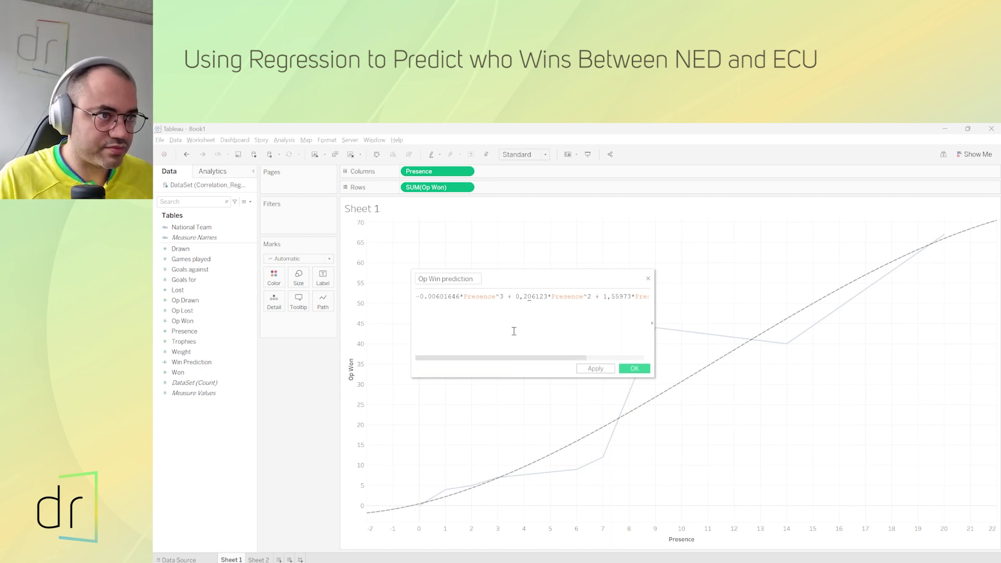
pyautogui.press('Left')
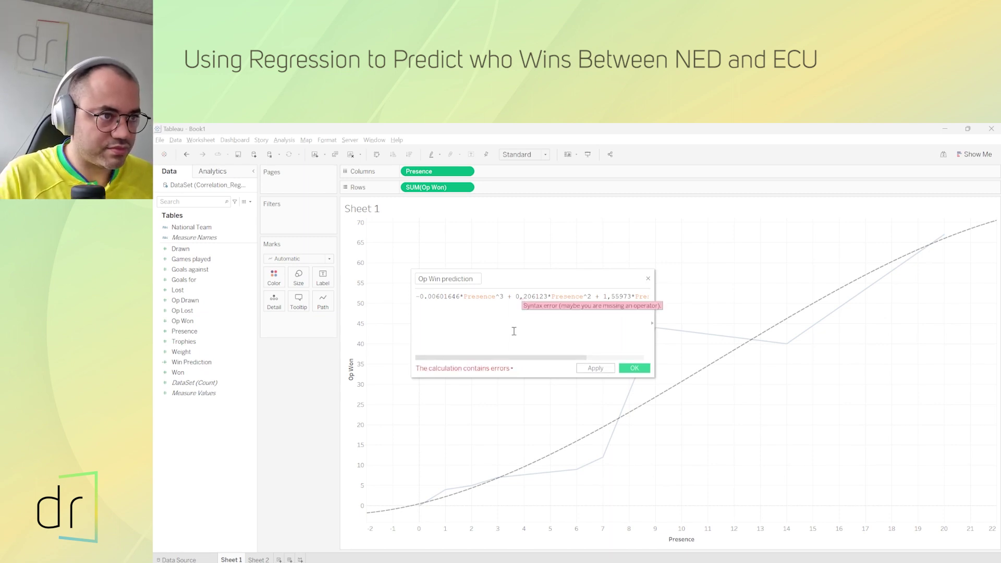
pyautogui.press('BackSpace')
pyautogui.write('0')
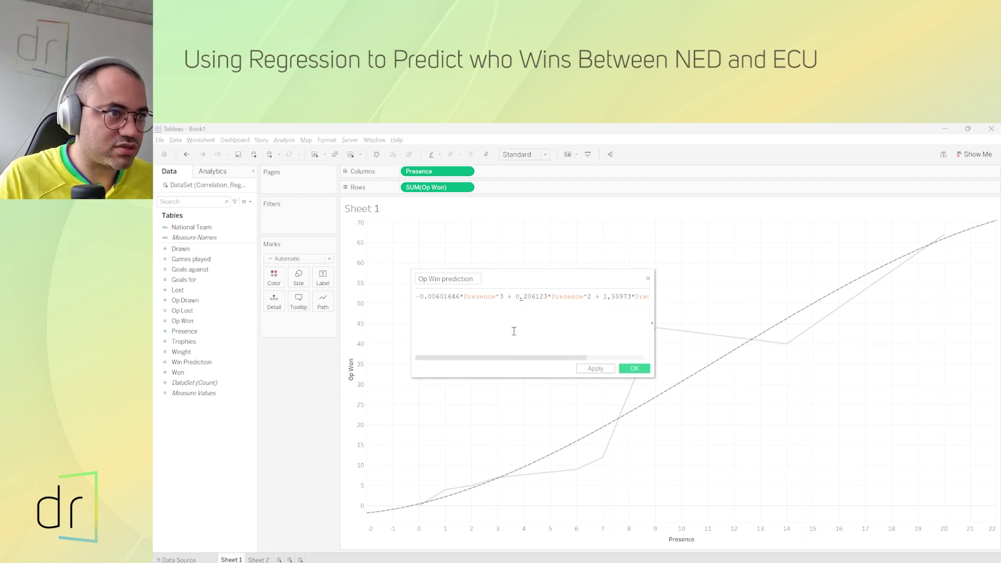
pyautogui.moveTo(519, 298); pyautogui.dragTo(526, 298)
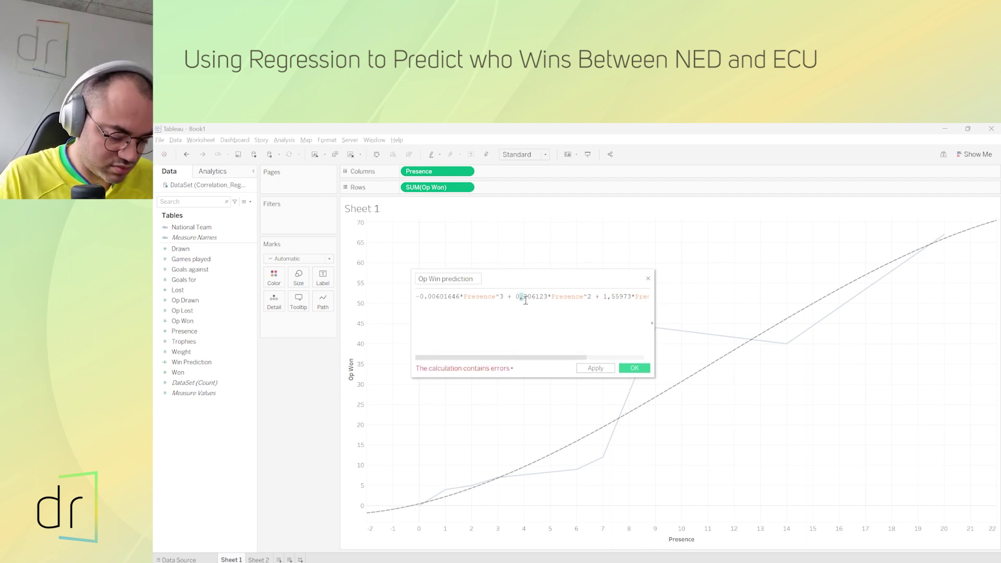
pyautogui.write('.')
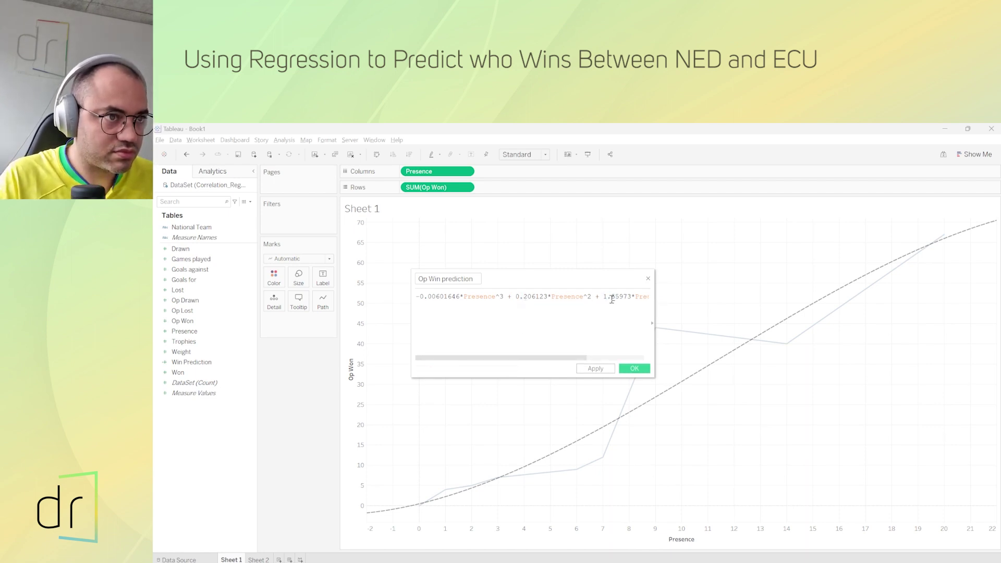
# - Write the constant as 0.439077 with a decimal point, substitute 4 for every Presence in the formula, and save the Op Win prediction field
pyautogui.moveTo(571, 358); pyautogui.dragTo(629, 358)
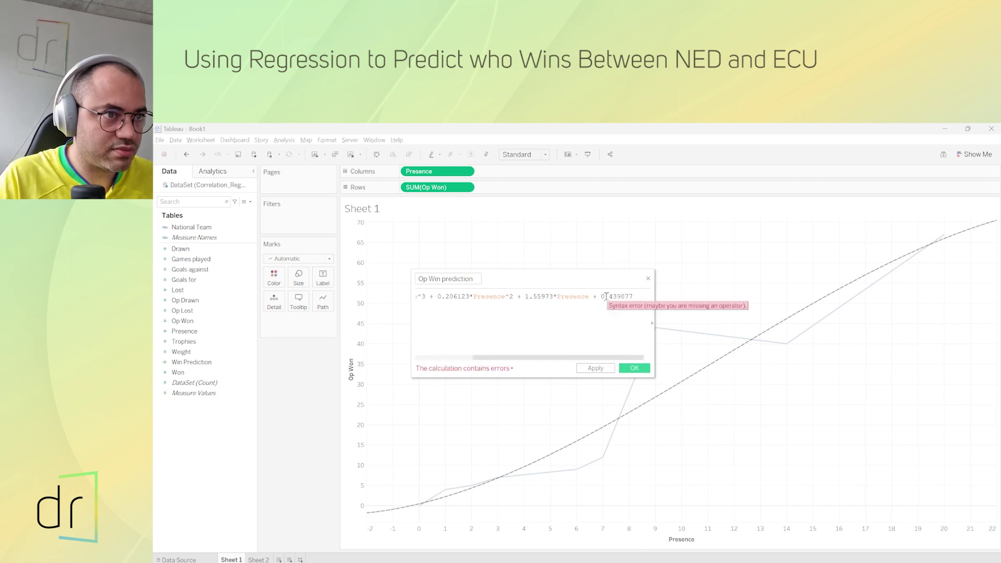
pyautogui.write('.')
pyautogui.moveTo(604, 296); pyautogui.dragTo(593, 298)
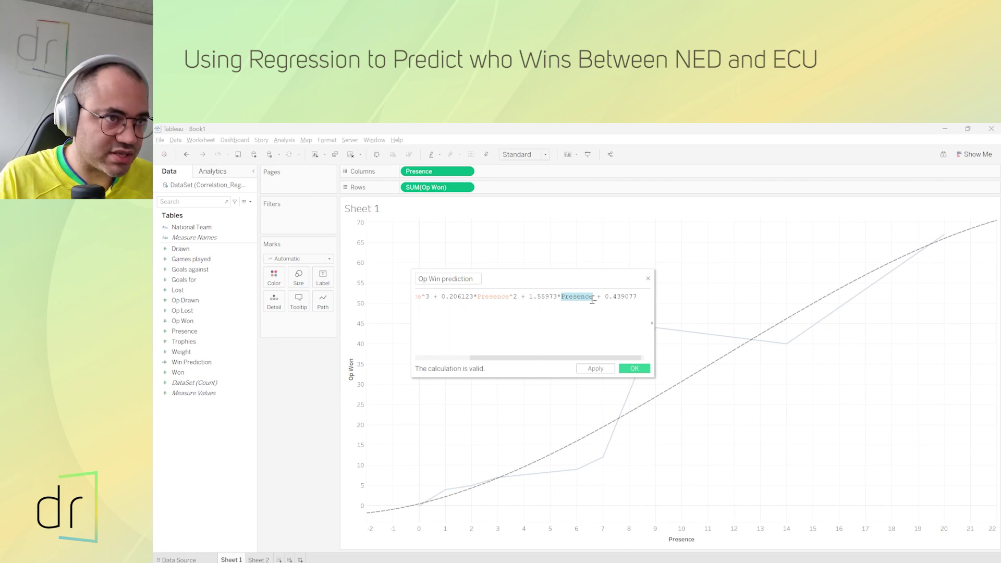
pyautogui.write('4')
pyautogui.moveTo(505, 298); pyautogui.dragTo(538, 299)
pyautogui.write('4')
pyautogui.moveTo(522, 358); pyautogui.dragTo(485, 359)
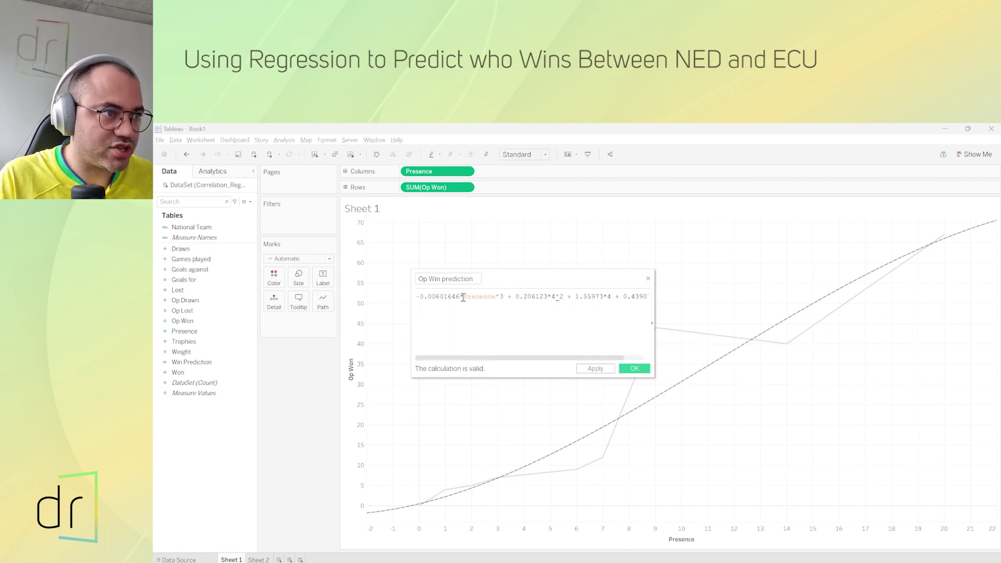
pyautogui.moveTo(463, 297); pyautogui.dragTo(497, 298)
pyautogui.write('4')
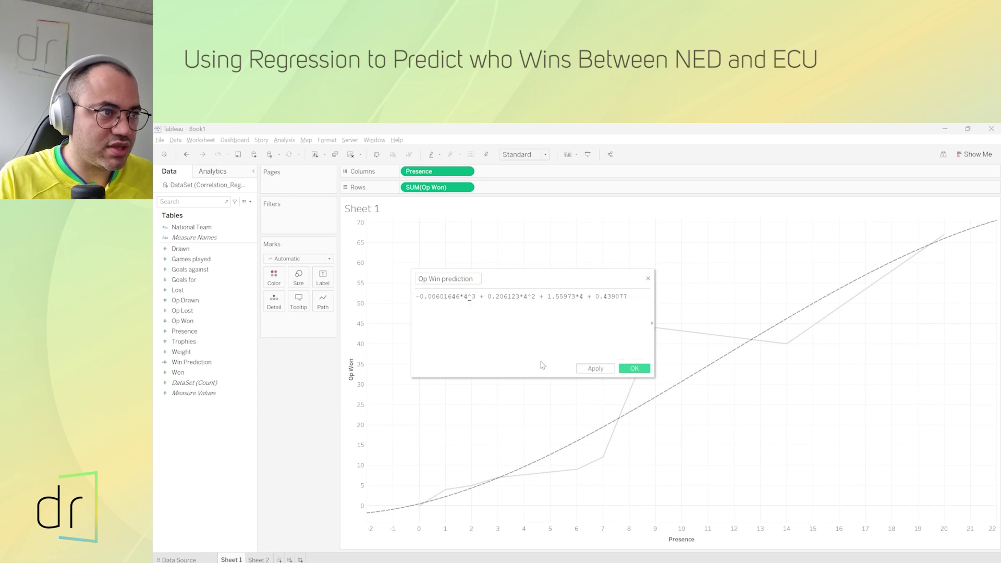
pyautogui.click(635, 368)
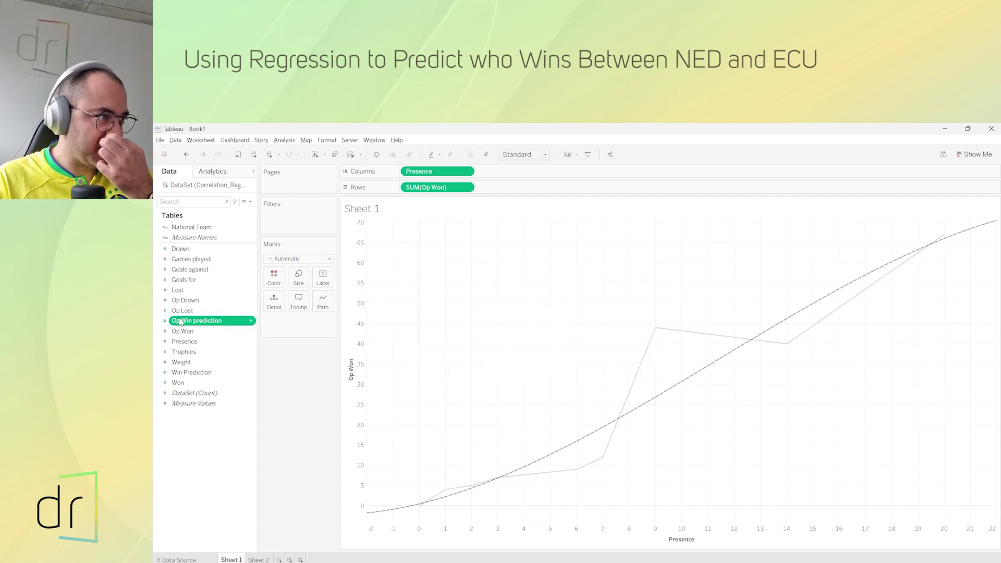
# - Add Op Win prediction to the rows of Sheet 2, after Win Prediction
pyautogui.click(259, 560)
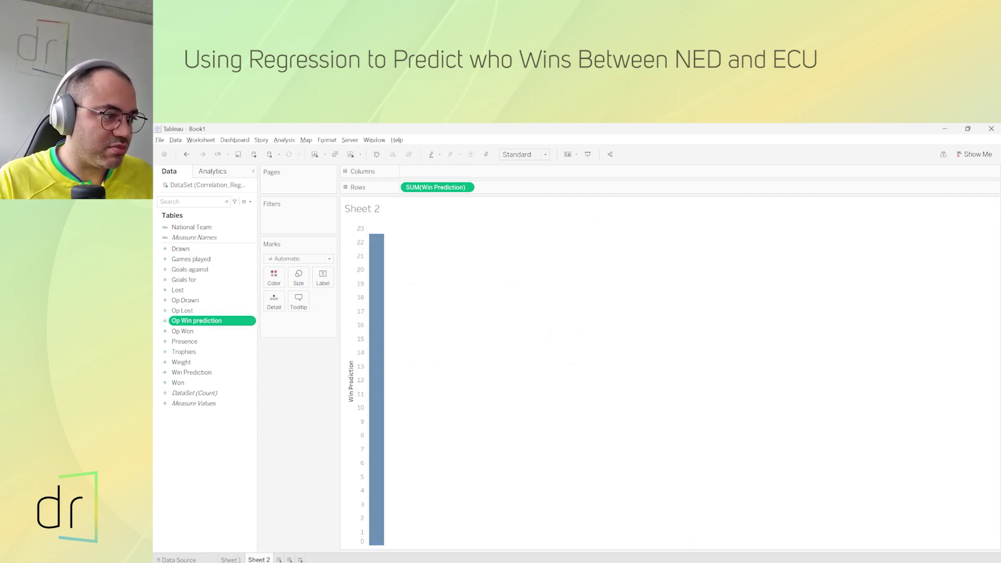
pyautogui.moveTo(210, 327); pyautogui.dragTo(526, 189)
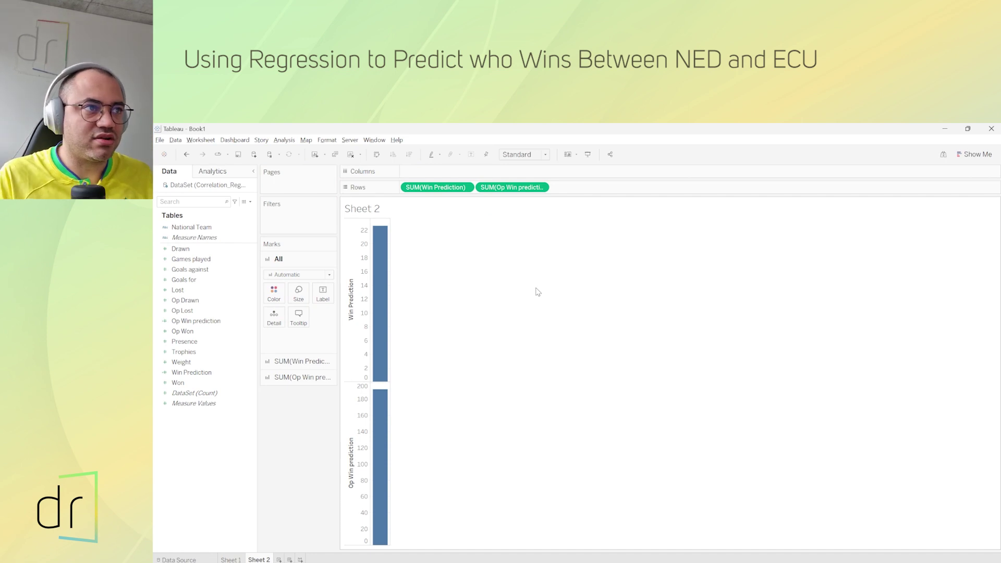
# - Replace Op Won with Drawn in Sheet 1's rows and copy the right-hand side of the Drawn trend line's equation from its description
pyautogui.click(231, 559)
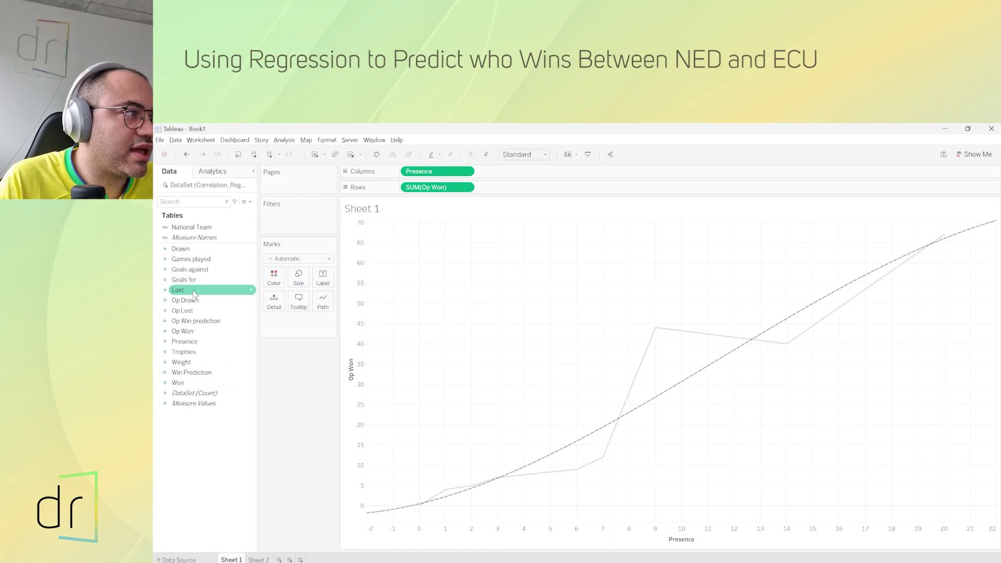
pyautogui.moveTo(186, 250)
pyautogui.mouseDown()
pyautogui.moveTo(272, 251)
pyautogui.moveTo(428, 188)
pyautogui.mouseUp()
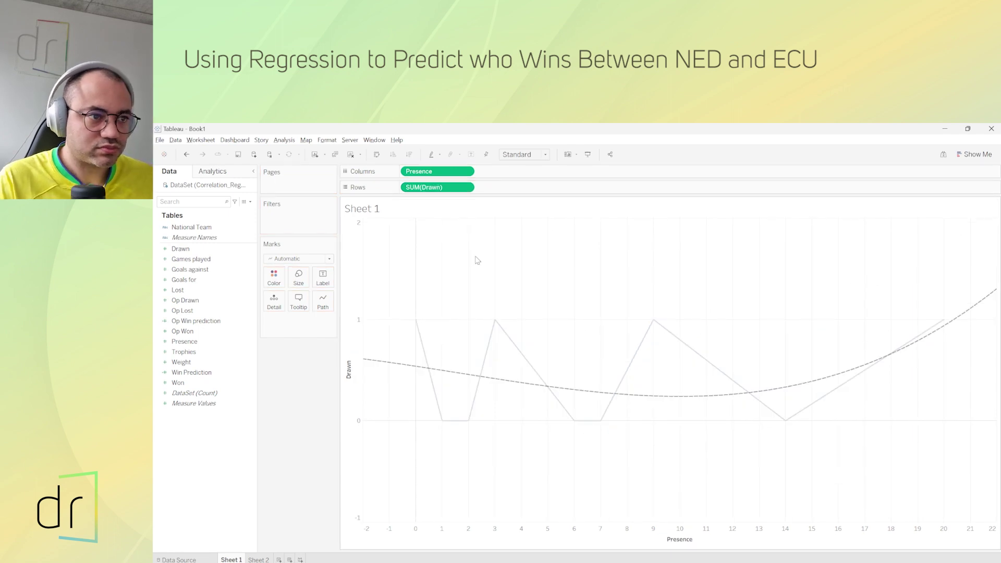
pyautogui.moveTo(562, 392)
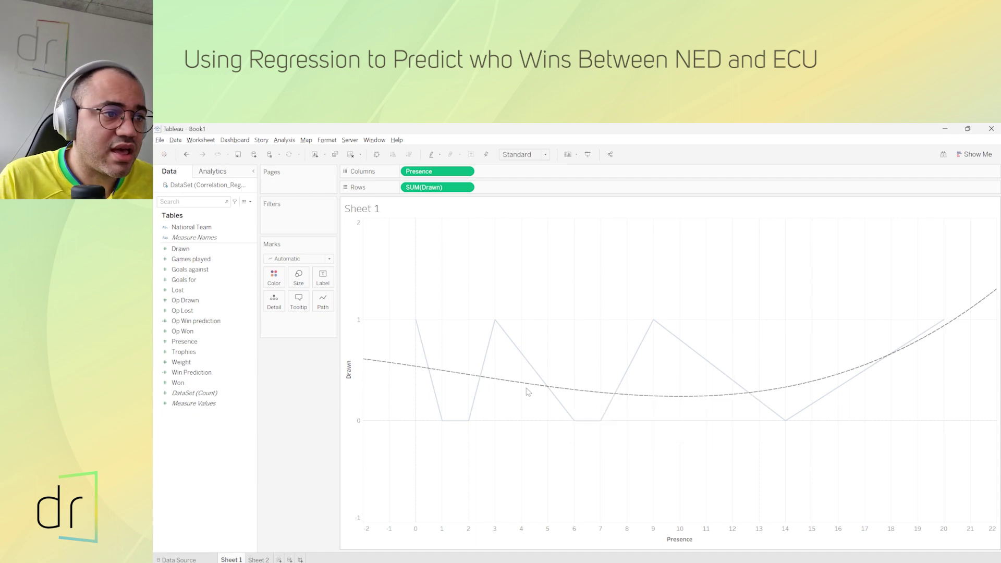
pyautogui.rightClick(566, 391)
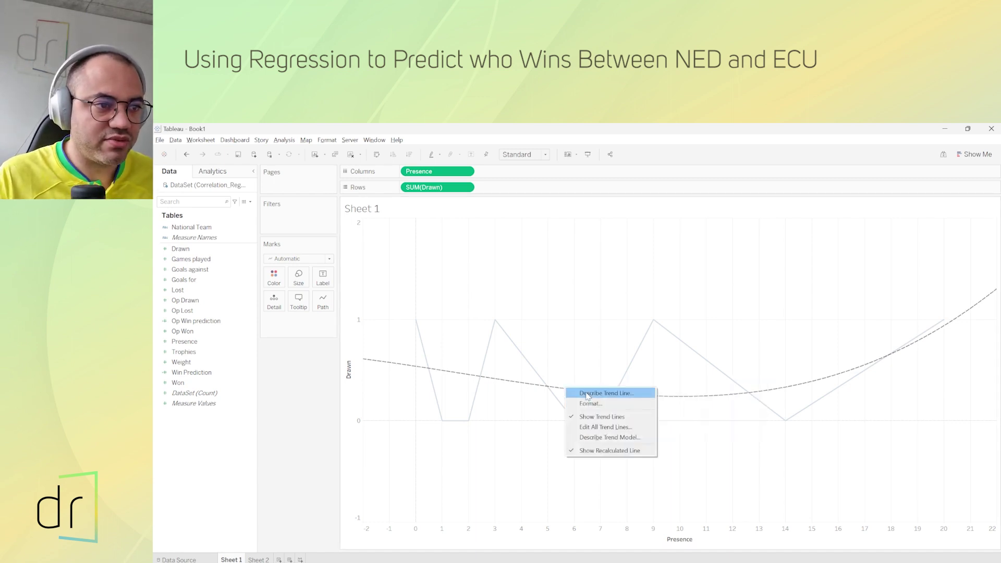
pyautogui.click(588, 395)
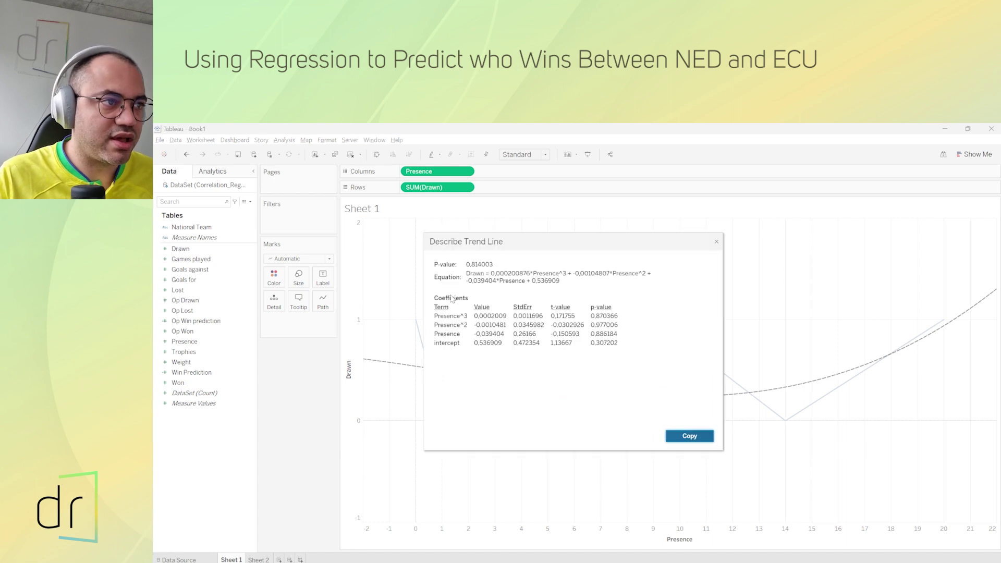
pyautogui.moveTo(492, 276); pyautogui.dragTo(573, 290)
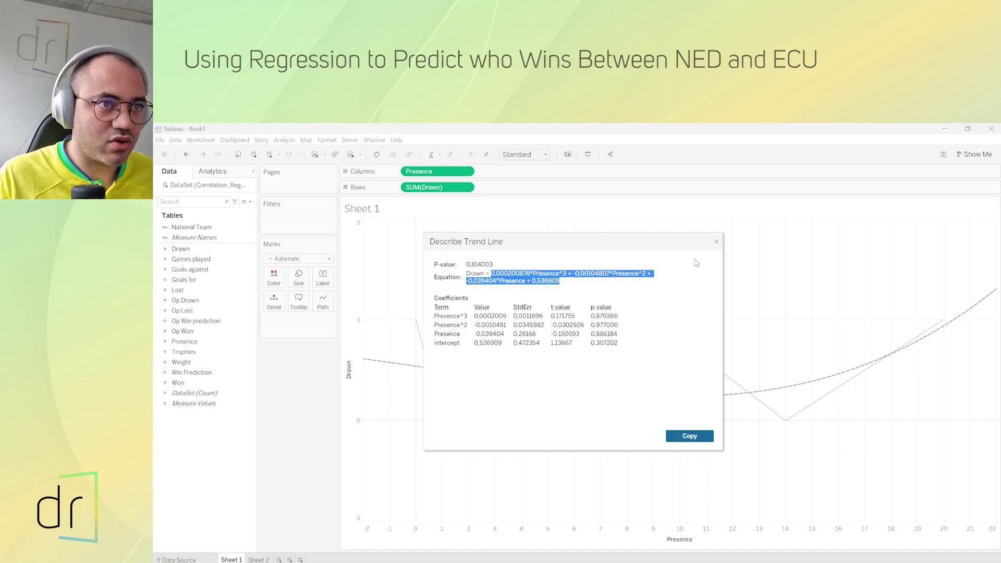
pyautogui.click(717, 243)
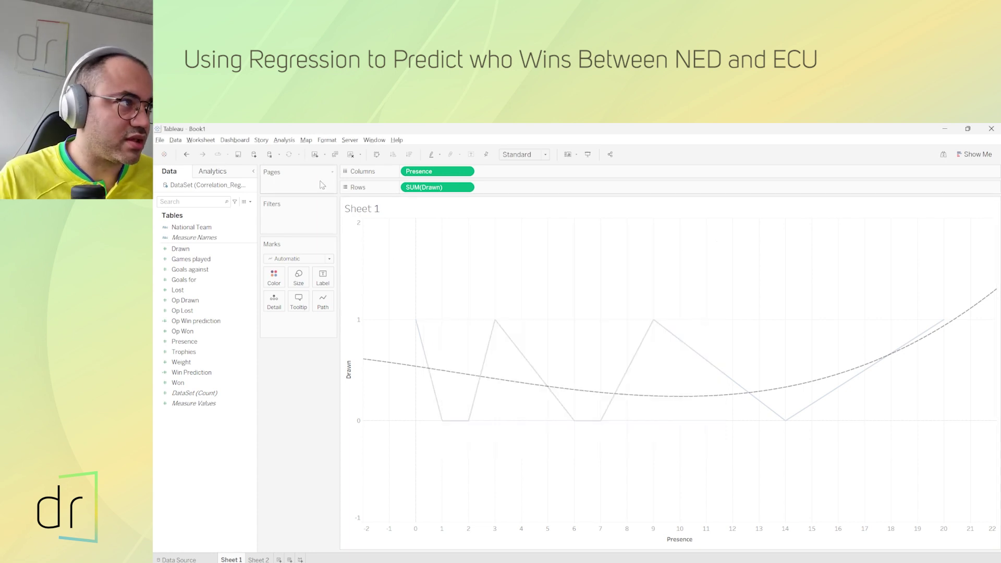
# - Create a calculated field named Drawn prediction with the copied equation as its formula
pyautogui.click(251, 202)
pyautogui.click(243, 211)
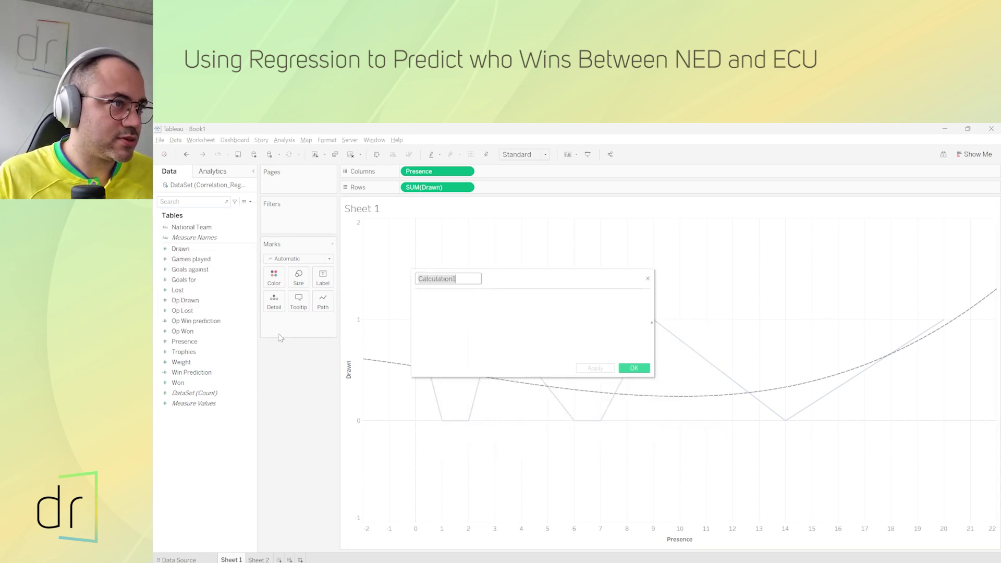
pyautogui.click(450, 294)
pyautogui.hotkey('ctrl', 'v')
pyautogui.doubleClick(456, 279)
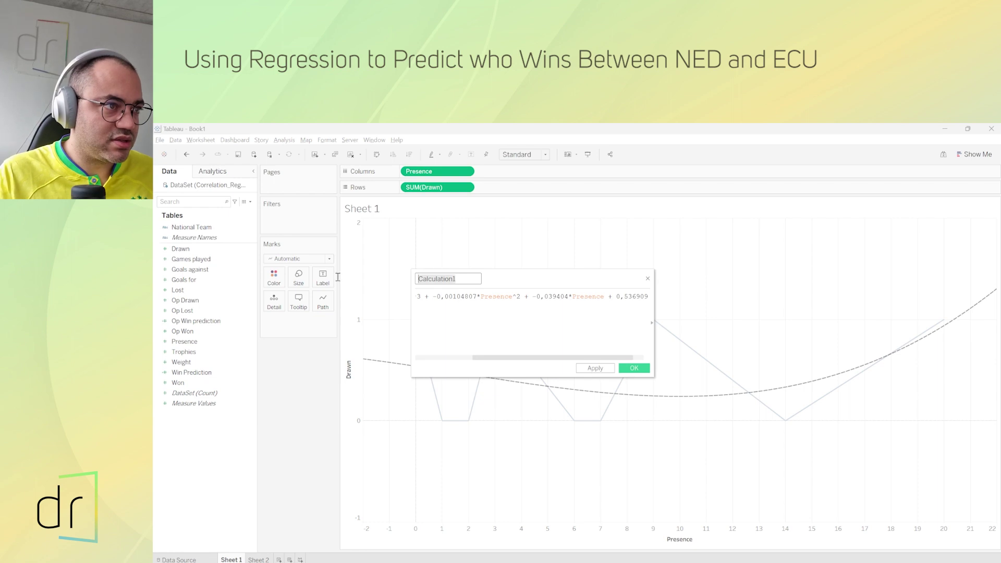
pyautogui.write('Drawn')
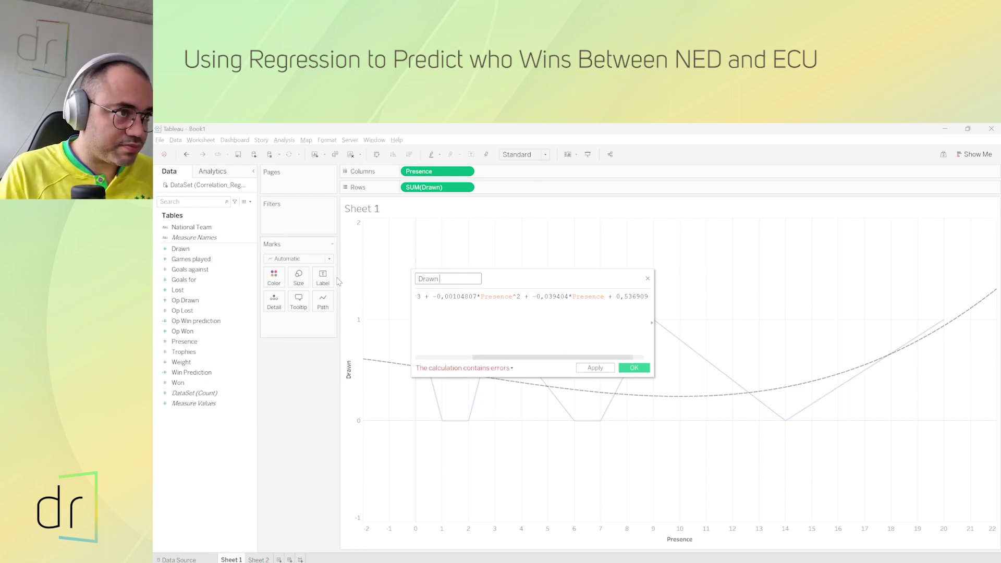
pyautogui.write(' prediction')
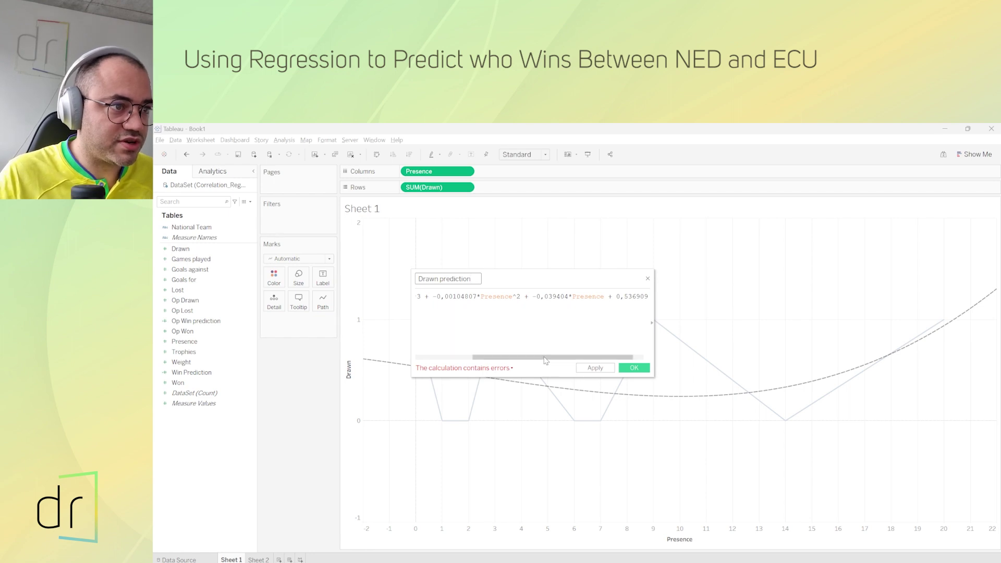
# - Replace the decimal commas with points in the cubic and squared coefficients, giving 0.000200876 and -0.00104807
pyautogui.moveTo(546, 358); pyautogui.dragTo(482, 356)
pyautogui.click(422, 297)
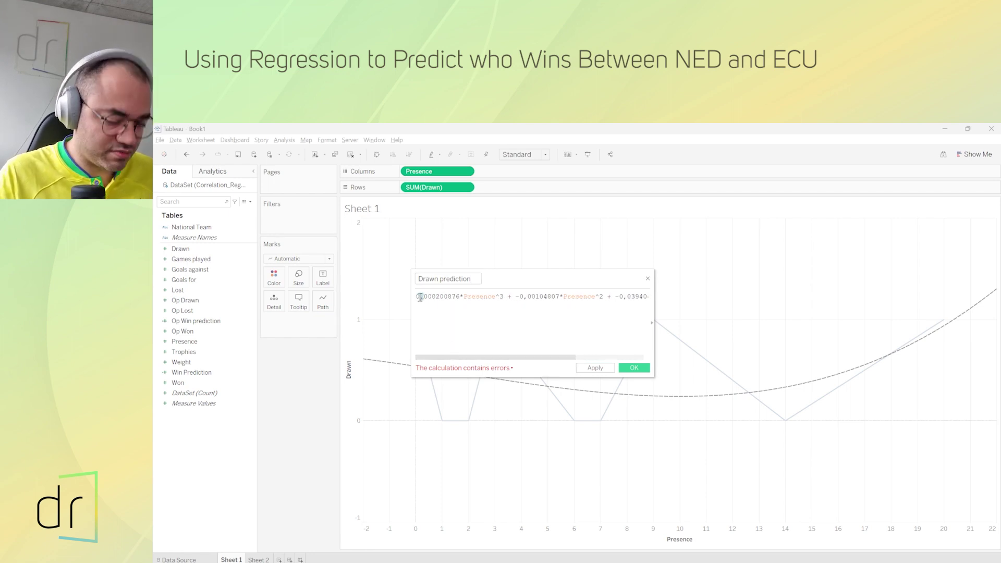
pyautogui.press('BackSpace')
pyautogui.write('.')
pyautogui.click(527, 297)
pyautogui.press('BackSpace')
pyautogui.write('.')
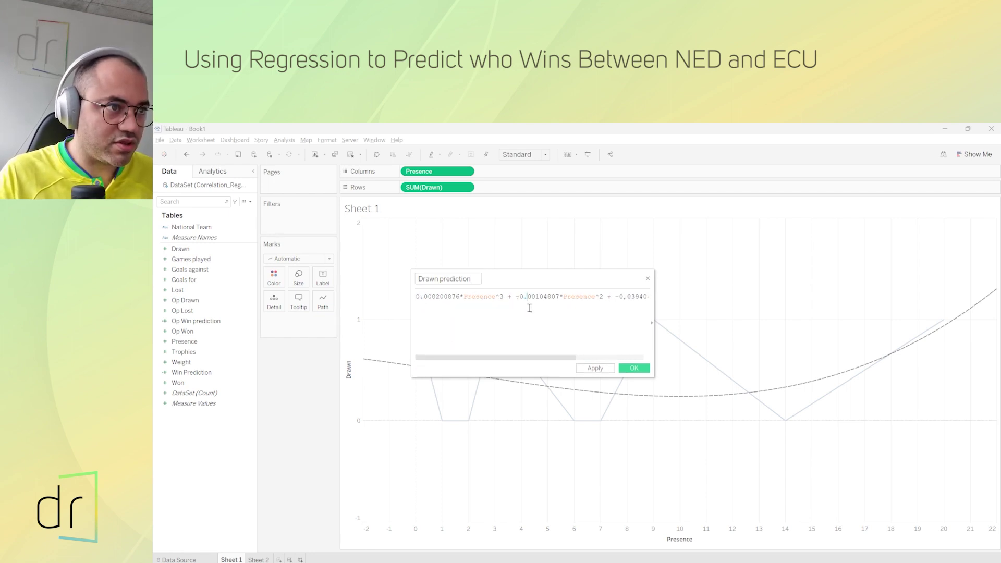
# - Replace the decimal commas with points in the linear coefficient and the constant, giving -0.039404 and 0.536909
pyautogui.click(626, 297)
pyautogui.press('BackSpace')
pyautogui.write('.')
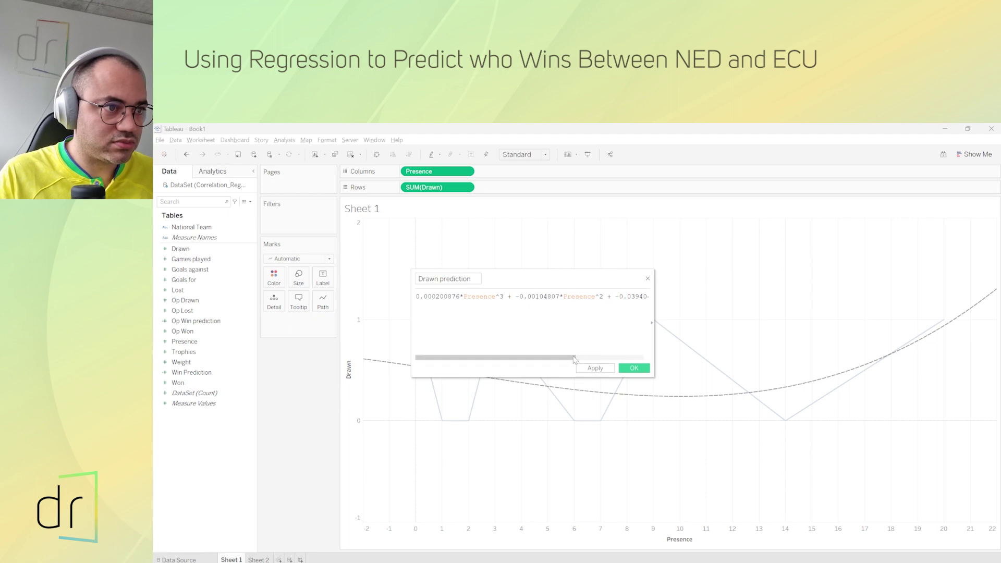
pyautogui.moveTo(579, 358); pyautogui.dragTo(643, 356)
pyautogui.click(609, 296)
pyautogui.press('BackSpace')
pyautogui.write('.536909')
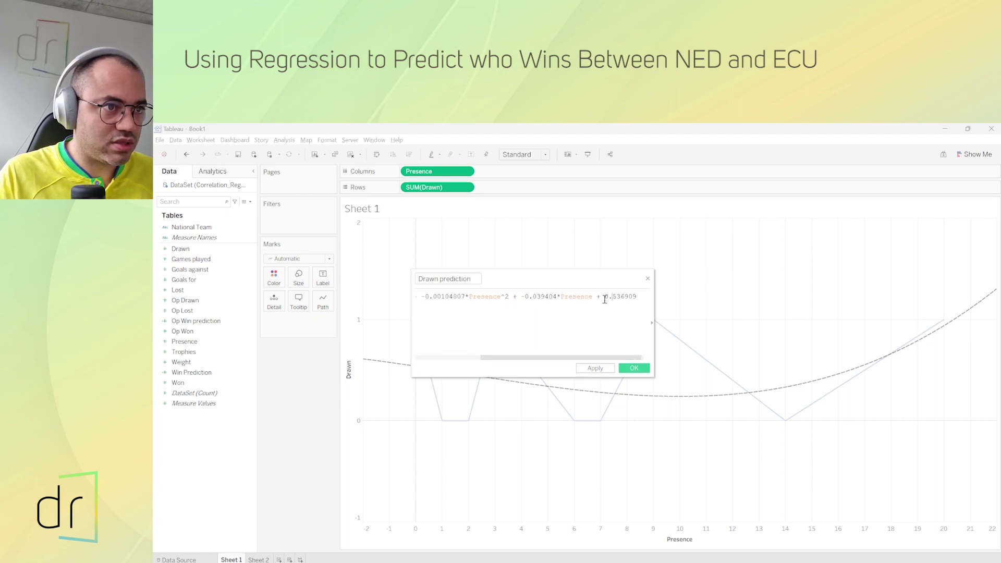
# - Substitute 4 for every Presence in the Drawn prediction formula and save the field
pyautogui.moveTo(593, 297); pyautogui.dragTo(584, 298)
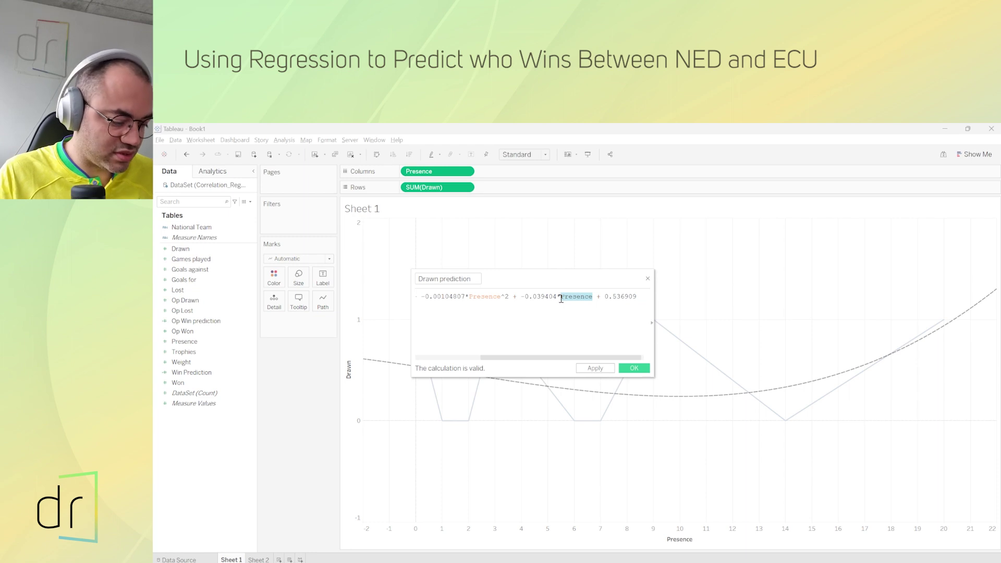
pyautogui.write('4')
pyautogui.moveTo(528, 298); pyautogui.dragTo(502, 297)
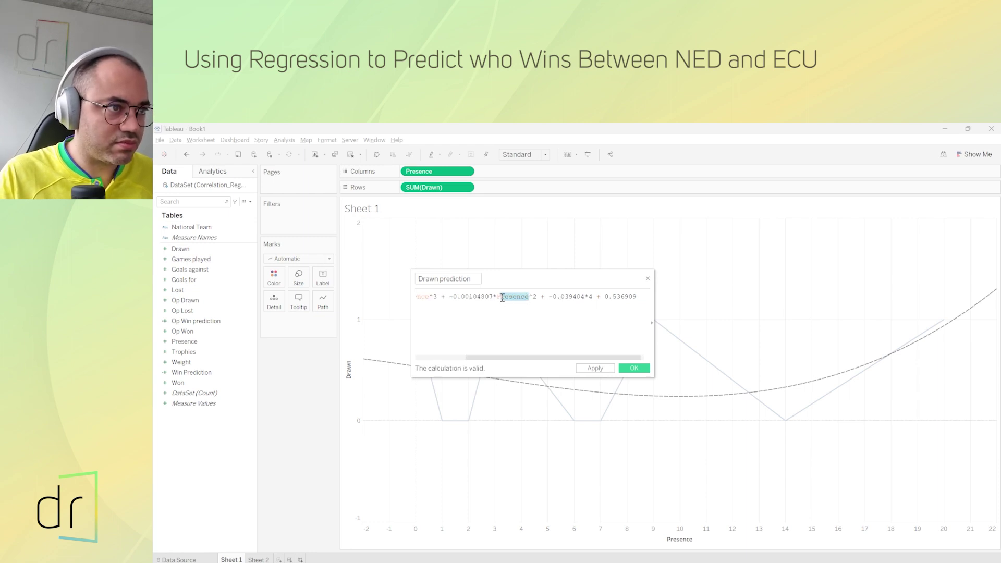
pyautogui.write('4')
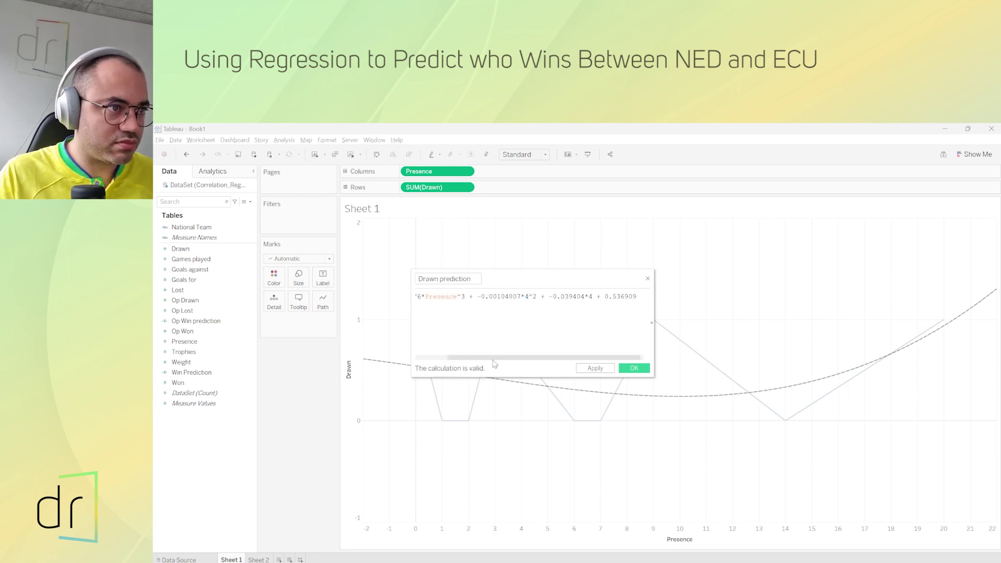
pyautogui.moveTo(500, 358); pyautogui.dragTo(468, 358)
pyautogui.moveTo(462, 297); pyautogui.dragTo(500, 297)
pyautogui.write('4')
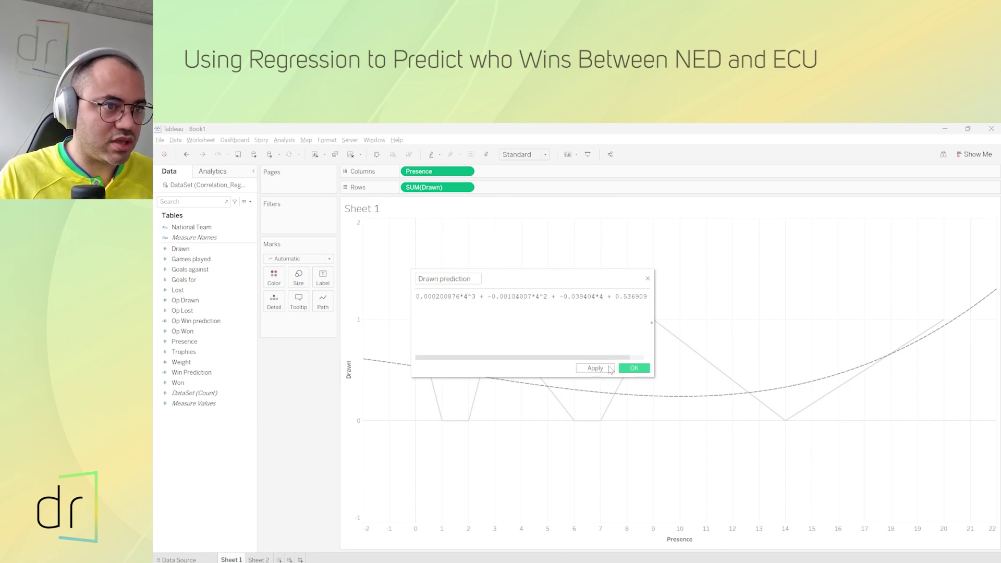
pyautogui.click(629, 369)
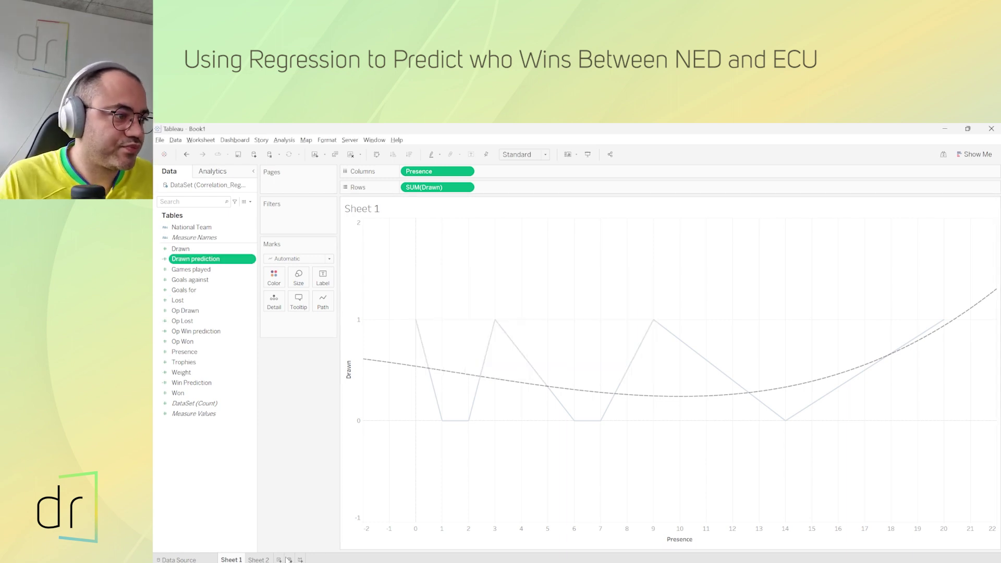
# - Add Drawn prediction to Sheet 2's rows and place it between Win Prediction and Op Win prediction
pyautogui.click(261, 560)
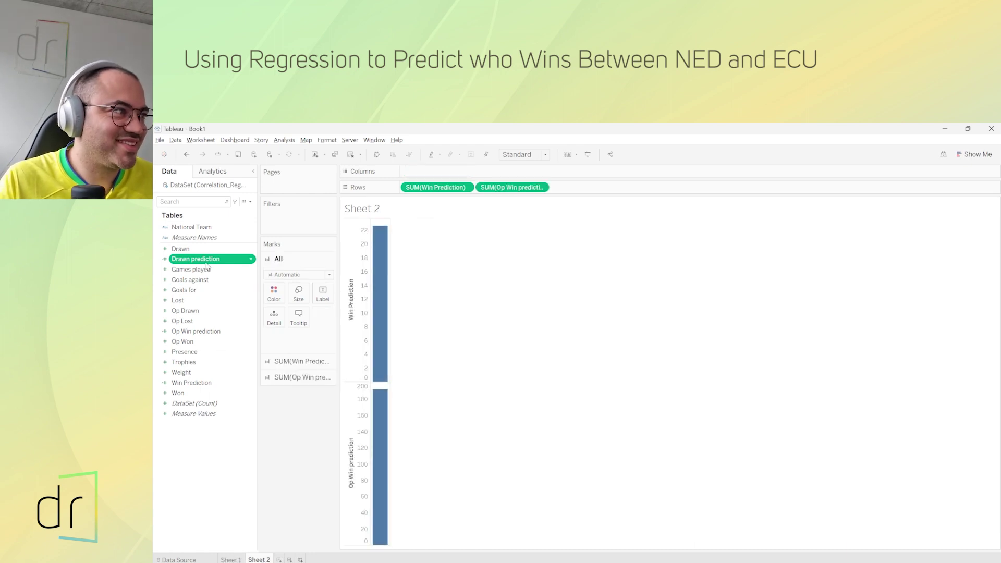
pyautogui.moveTo(206, 259)
pyautogui.mouseDown()
pyautogui.moveTo(678, 250)
pyautogui.moveTo(620, 196)
pyautogui.mouseUp()
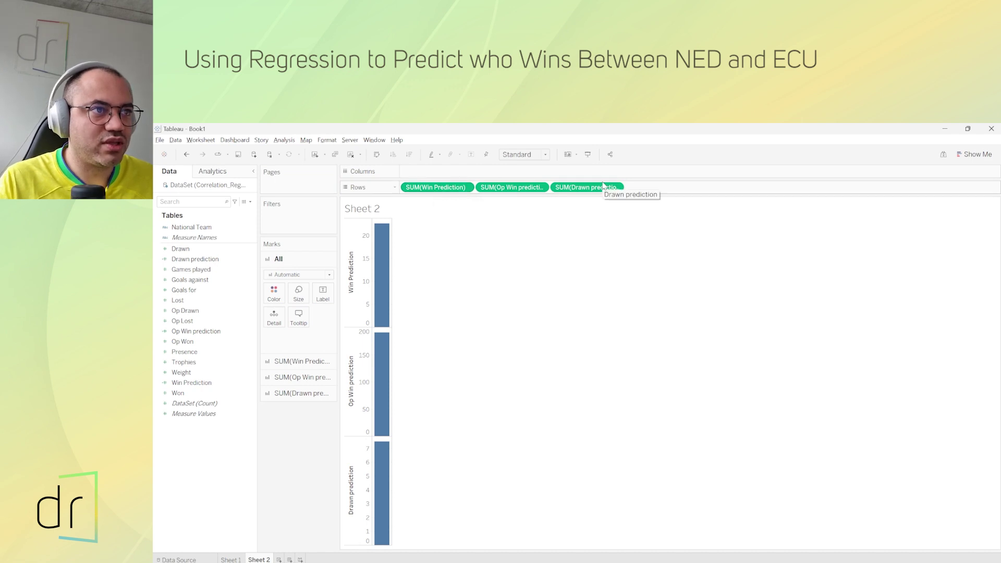
pyautogui.moveTo(605, 188); pyautogui.dragTo(495, 189)
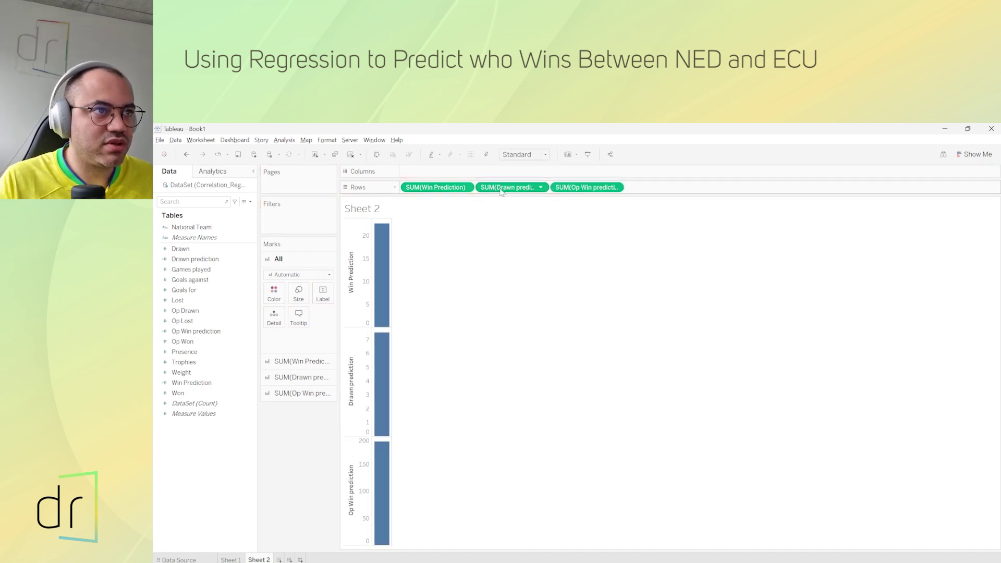